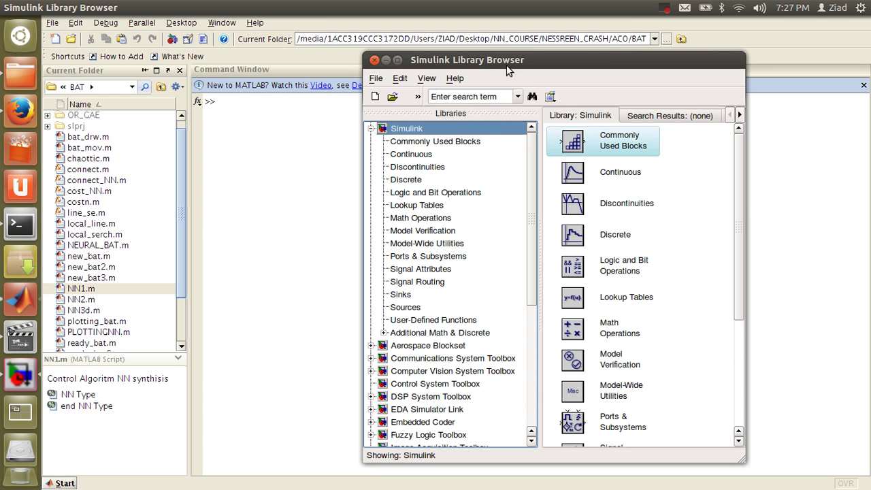
Close and reopen the Simulink Library Browser from MATLAB, and move its window over the Current Folder and Command Window area.
{"action": "left_click_drag", "start_coordinate": [528, 60], "coordinate": [354, 63]}
{"action": "left_click", "coordinate": [333, 60]}
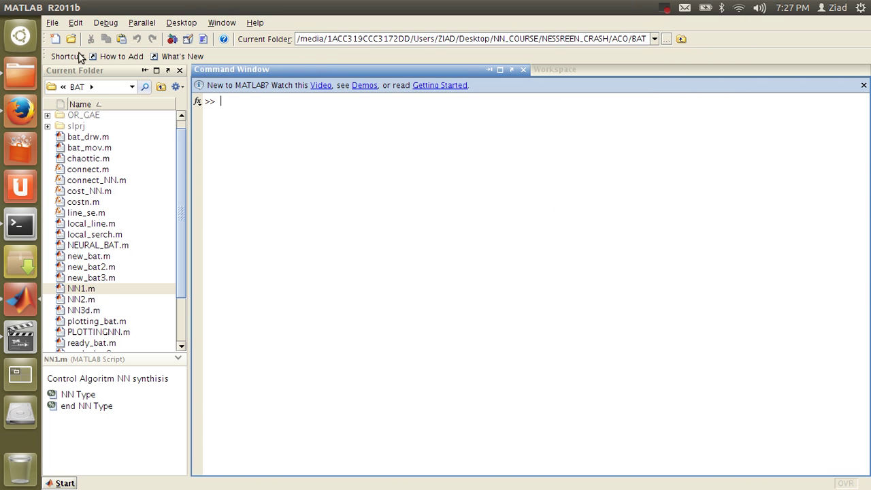
{"action": "left_click", "coordinate": [170, 39]}
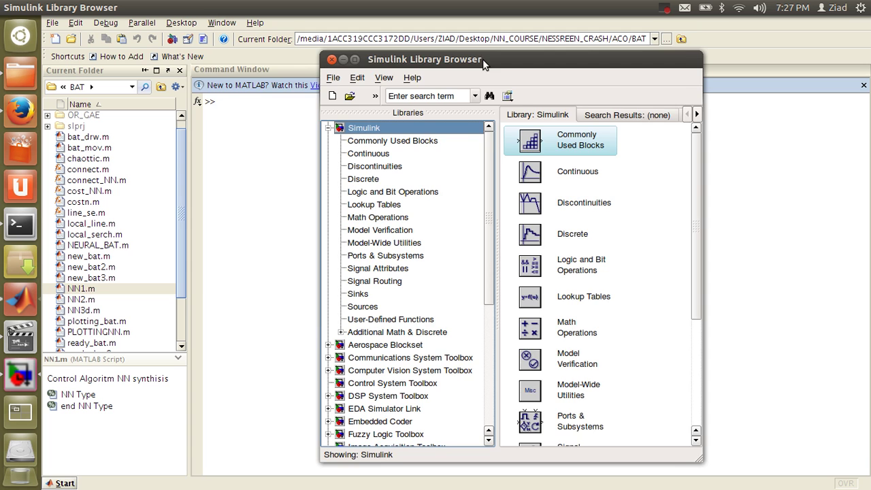
{"action": "left_click_drag", "start_coordinate": [482, 60], "coordinate": [291, 68]}
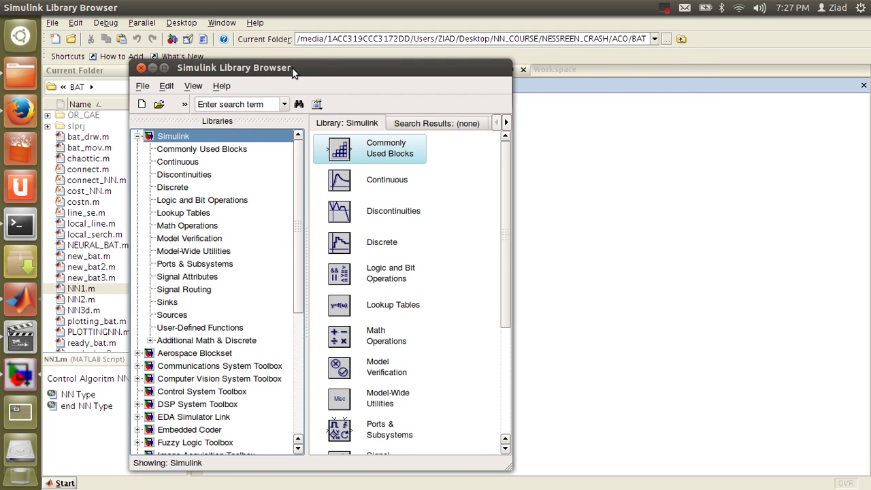
Create a new blank Simulink model and place its window beside the library browser.
{"action": "left_click", "coordinate": [141, 86]}
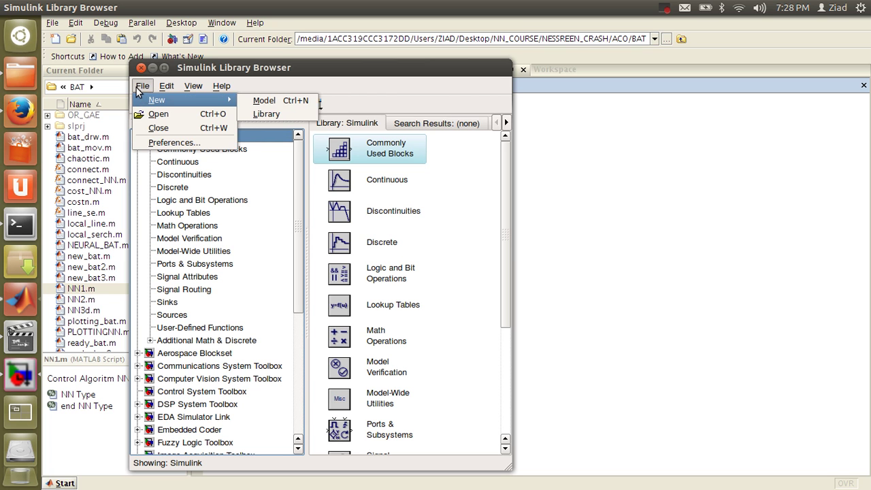
{"action": "left_click", "coordinate": [141, 87]}
{"action": "left_click", "coordinate": [140, 103]}
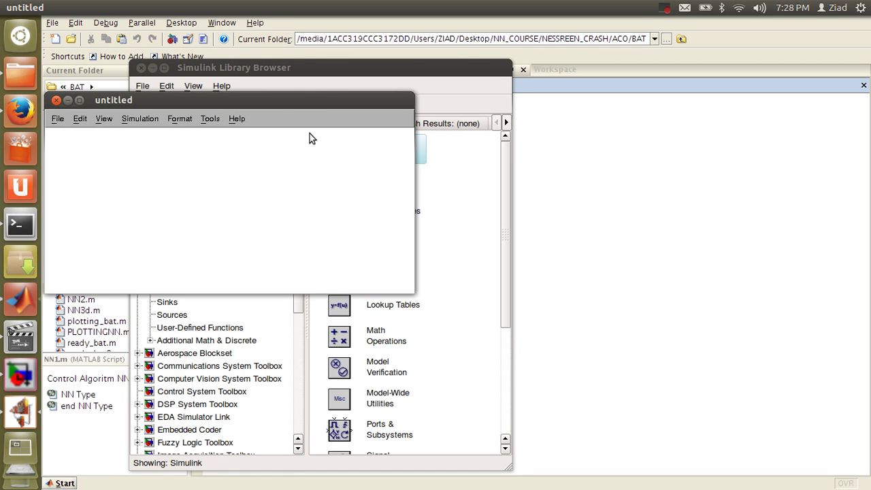
{"action": "left_click_drag", "start_coordinate": [259, 98], "coordinate": [684, 176]}
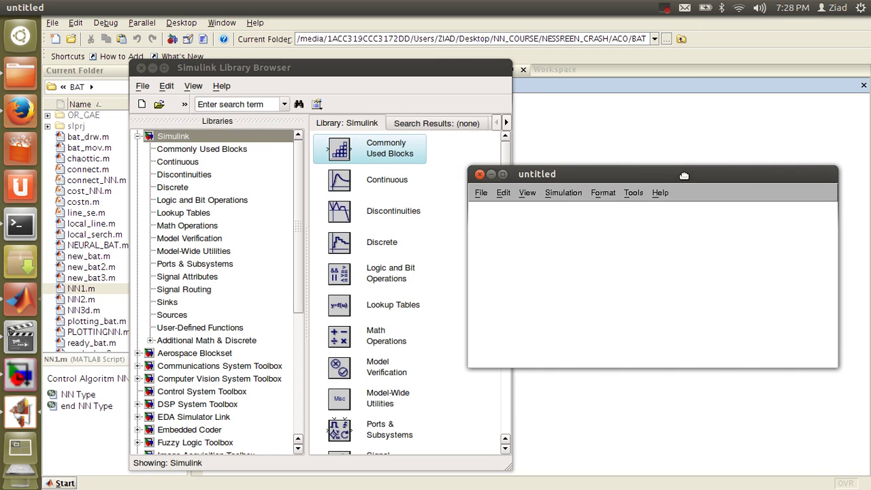
{"action": "double_click", "coordinate": [555, 173]}
{"action": "double_click", "coordinate": [336, 3]}
Search the block library for "con" and add a Constant block to the untitled model.
{"action": "left_click", "coordinate": [273, 104]}
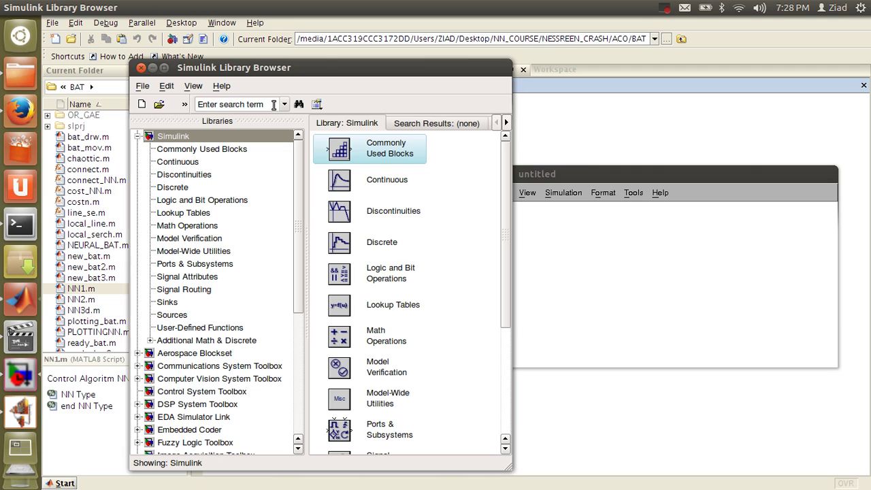
{"action": "left_click", "coordinate": [274, 104]}
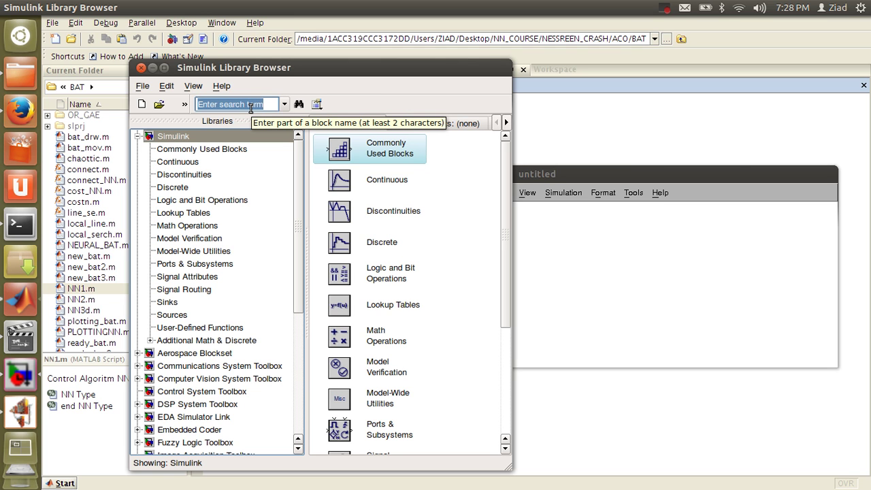
{"action": "type", "text": "cons"}
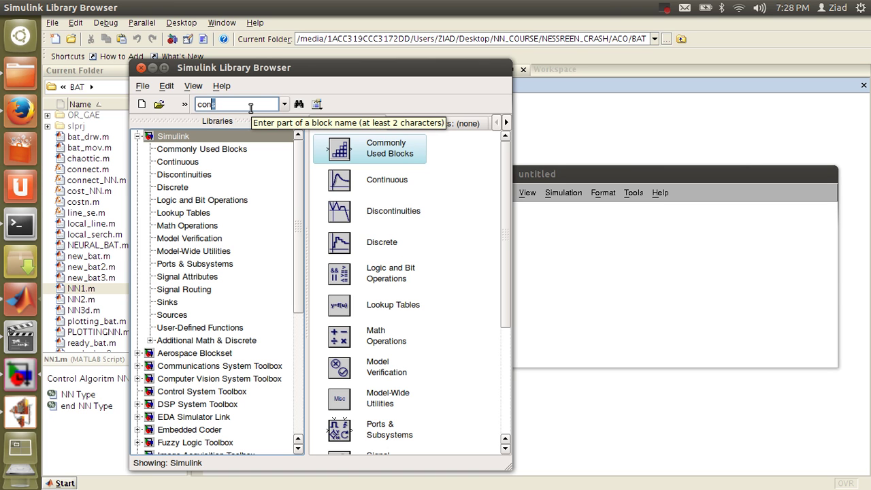
{"action": "key", "text": "Return"}
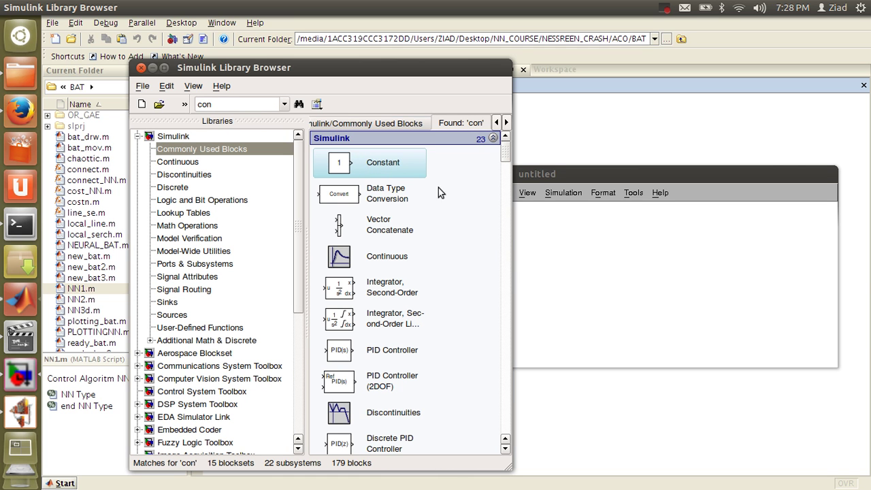
{"action": "left_click_drag", "start_coordinate": [565, 262], "coordinate": [565, 260]}
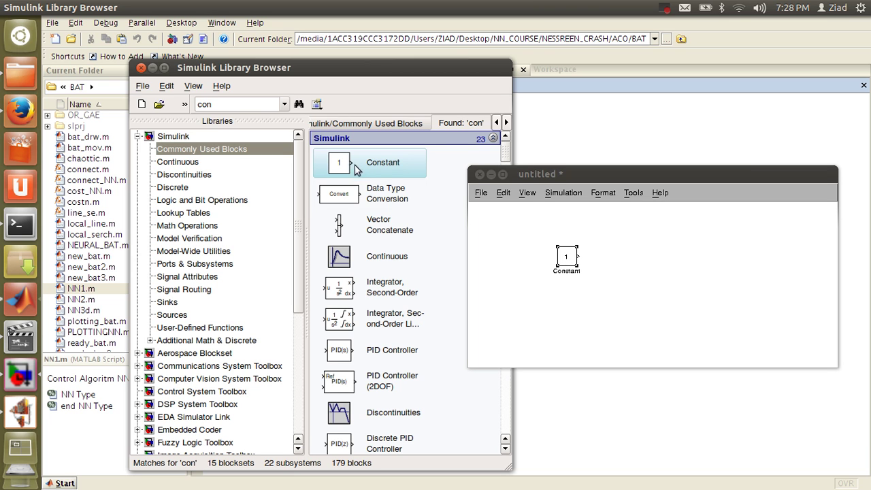
Add a second Constant block to the untitled model from the library and delete it again.
{"action": "left_click", "coordinate": [349, 192]}
{"action": "right_click", "coordinate": [344, 169]}
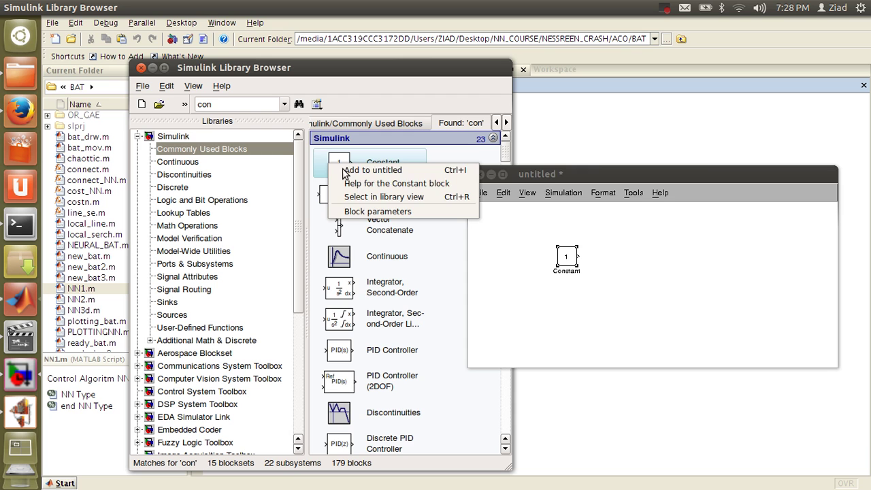
{"action": "left_click", "coordinate": [345, 176]}
{"action": "left_click_drag", "start_coordinate": [708, 264], "coordinate": [623, 306]}
{"action": "key", "text": "Delete"}
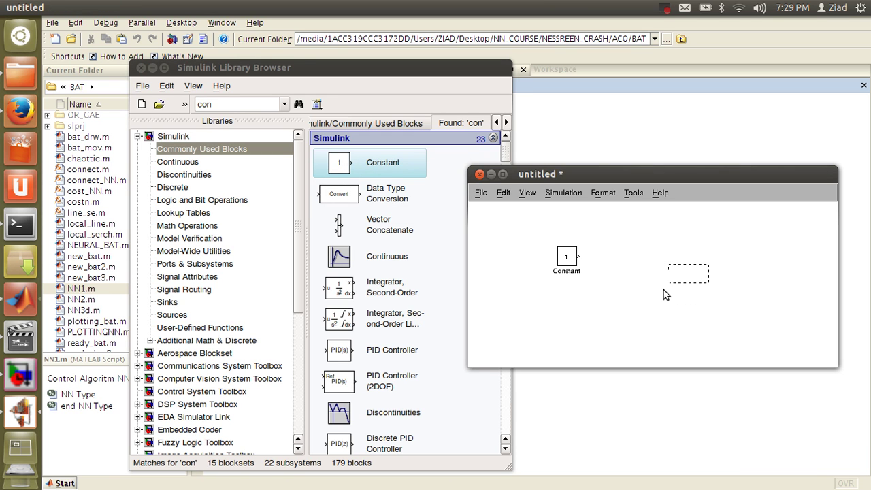
{"action": "left_click", "coordinate": [665, 9]}
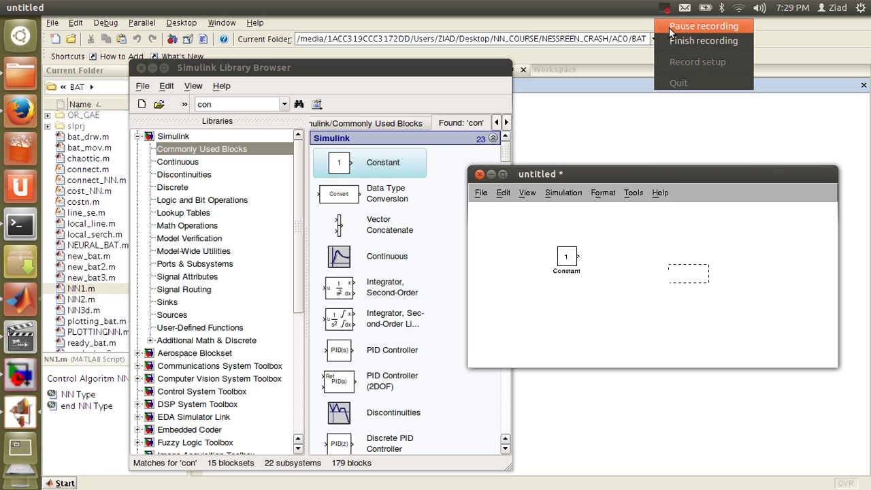
{"action": "left_click", "coordinate": [674, 28]}
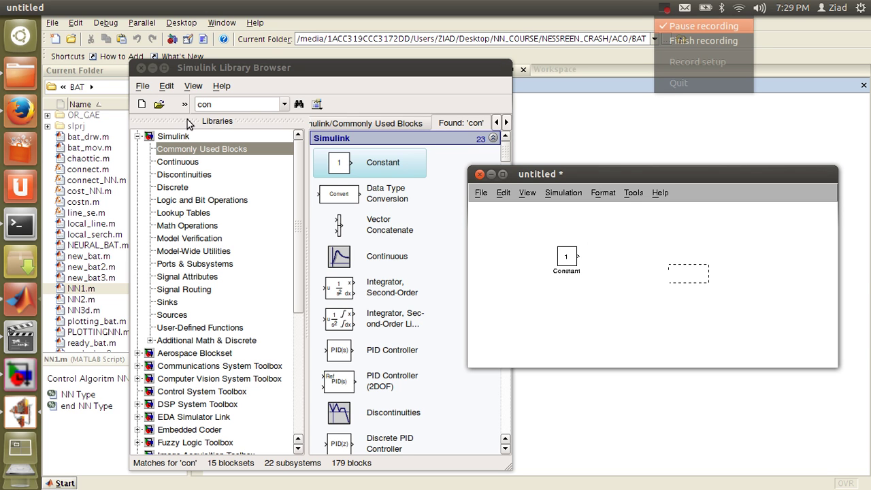
{"action": "left_click", "coordinate": [241, 104]}
{"action": "type", "text": "di"}
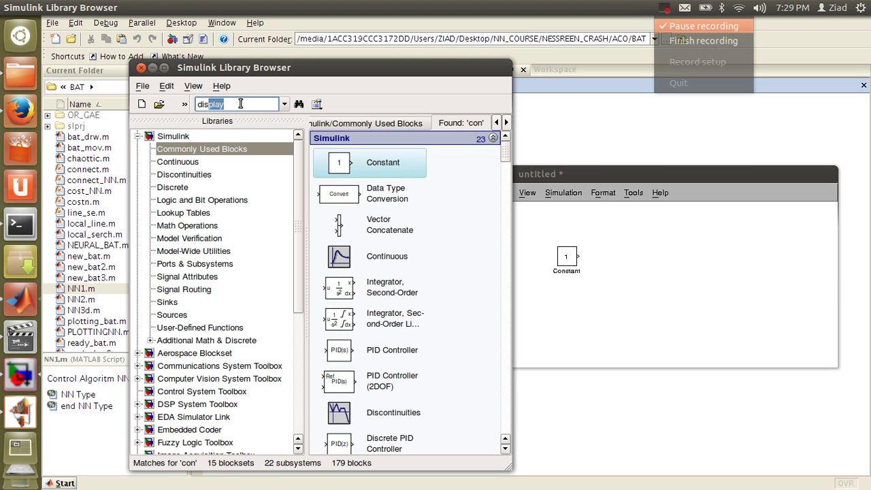
{"action": "type", "text": "s"}
{"action": "key", "text": "BackSpace"}
{"action": "key", "text": "Return"}
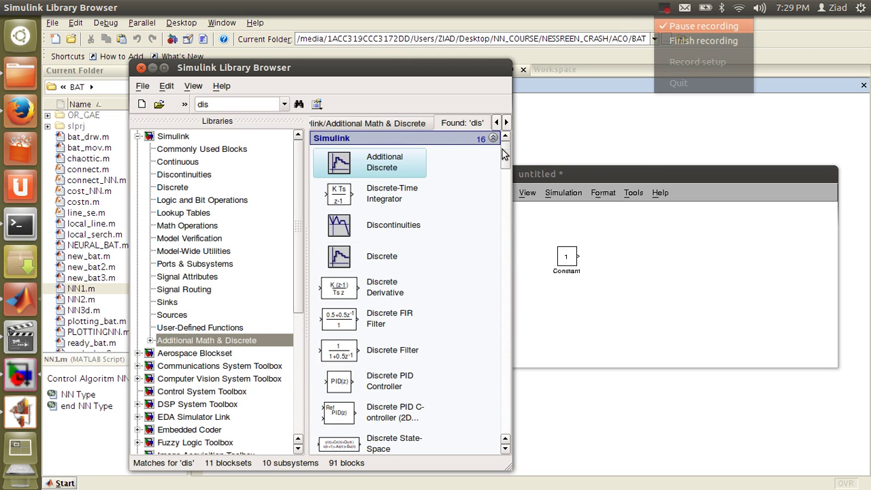
{"action": "left_click_drag", "start_coordinate": [506, 155], "coordinate": [502, 127]}
Search the library for "displ", add the Simulink Display block beside the Constant block, and connect the Constant output to it.
{"action": "double_click", "coordinate": [226, 107]}
{"action": "type", "text": "disp"}
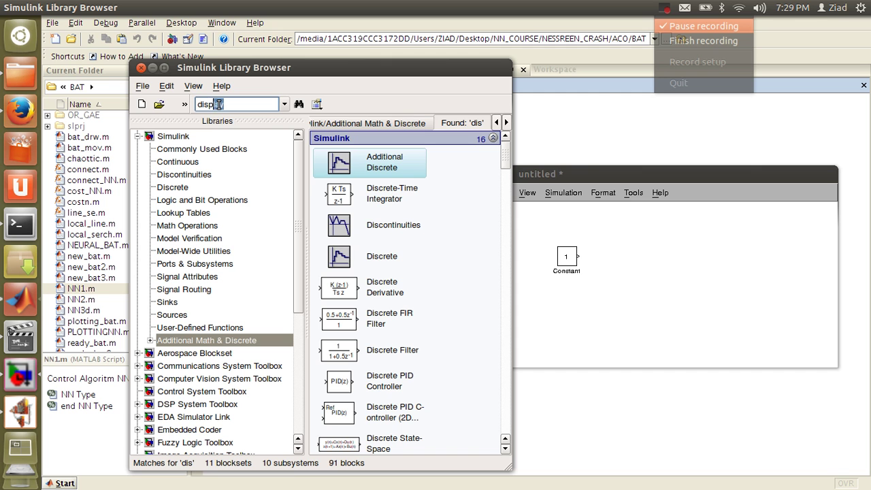
{"action": "type", "text": "l"}
{"action": "key", "text": "Return"}
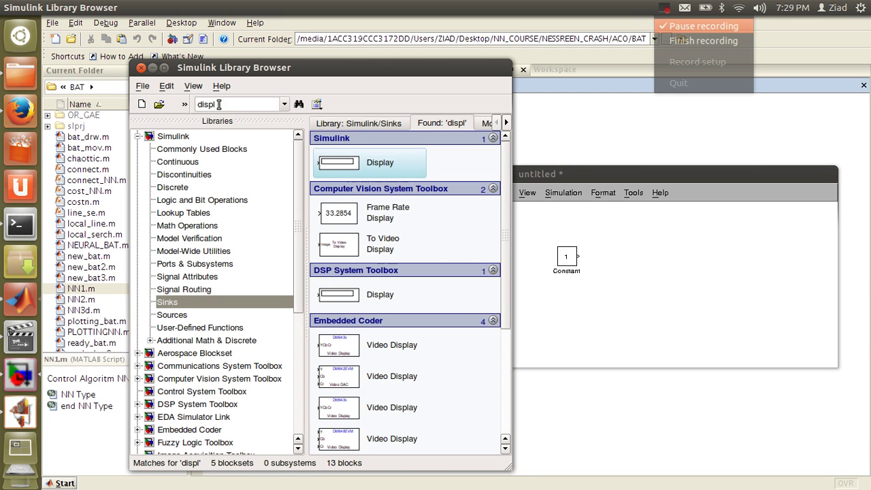
{"action": "left_click_drag", "start_coordinate": [581, 215], "coordinate": [683, 257]}
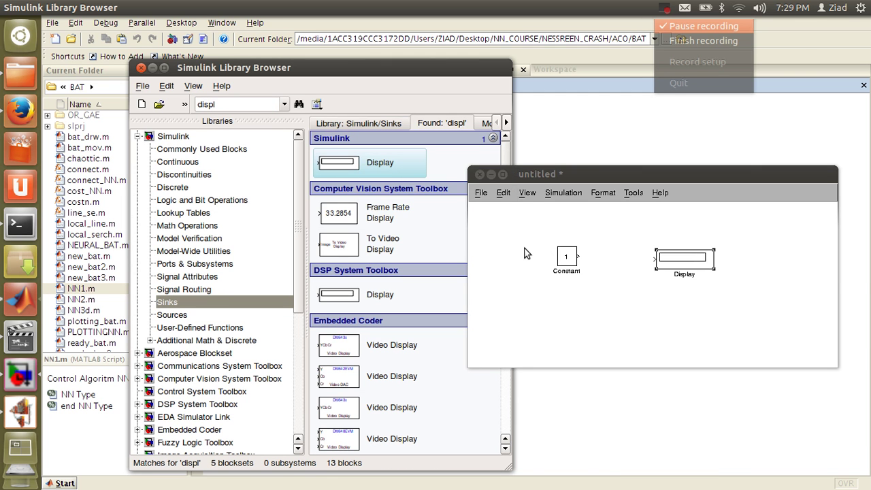
{"action": "left_click_drag", "start_coordinate": [582, 256], "coordinate": [655, 258]}
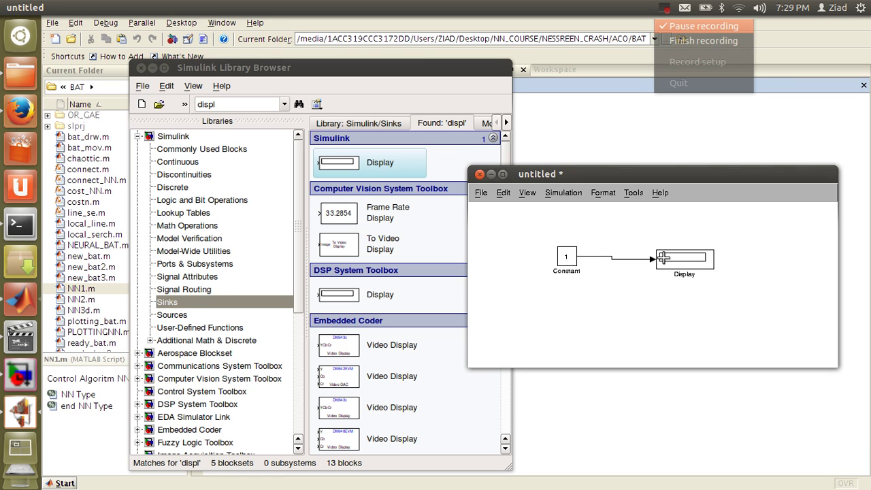
Set the Constant block's value to 7 and run the simulation.
{"action": "double_click", "coordinate": [565, 258]}
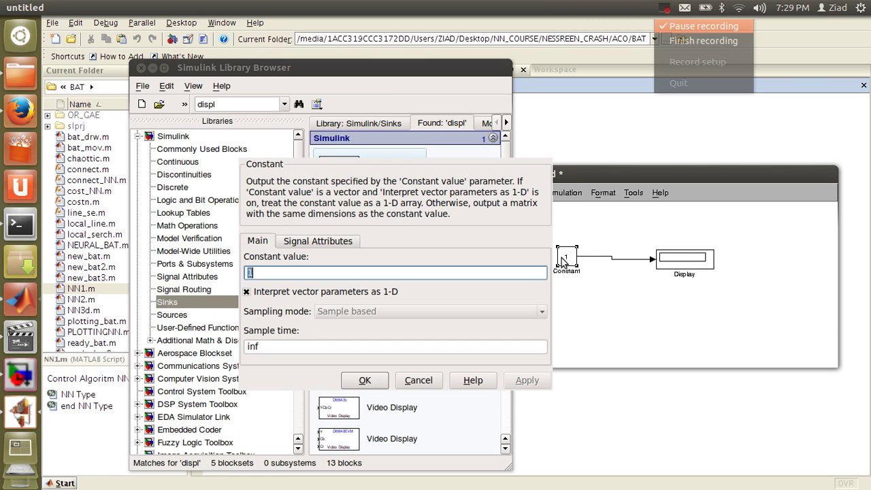
{"action": "type", "text": "5"}
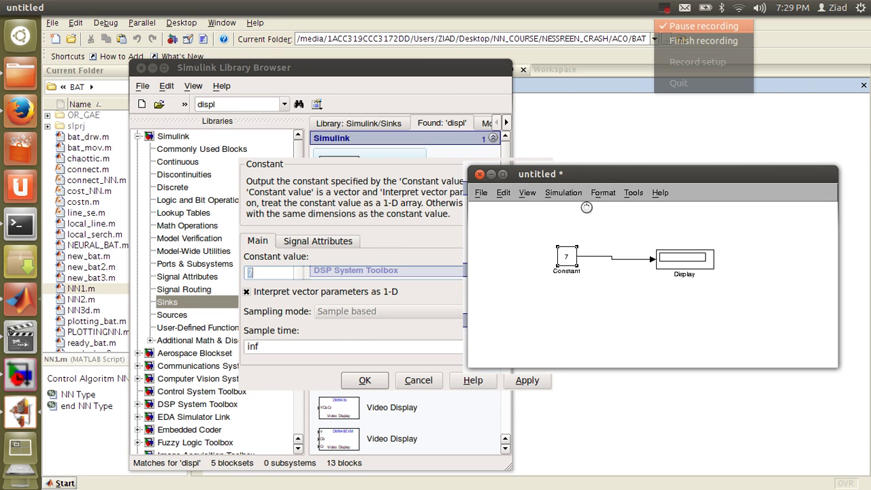
{"action": "key", "text": "ctrl+t"}
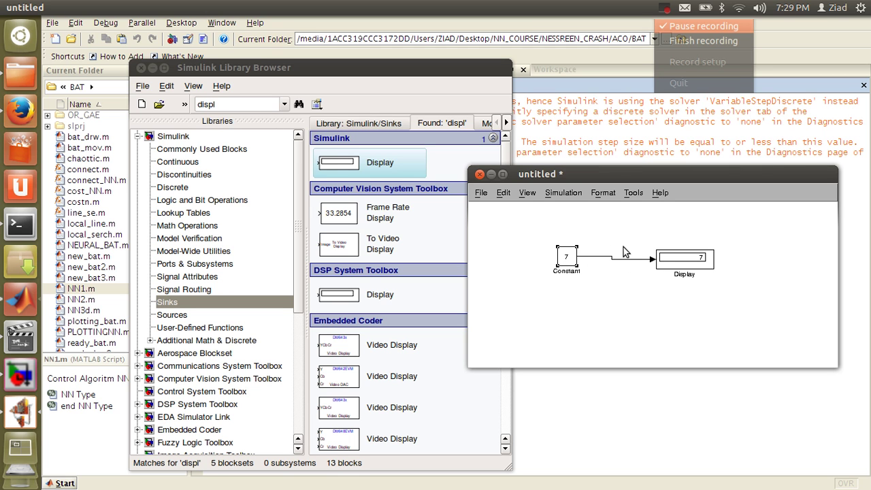
Search the library for "gain" and insert a Gain block into the line between the Constant and Display blocks.
{"action": "left_click", "coordinate": [260, 107]}
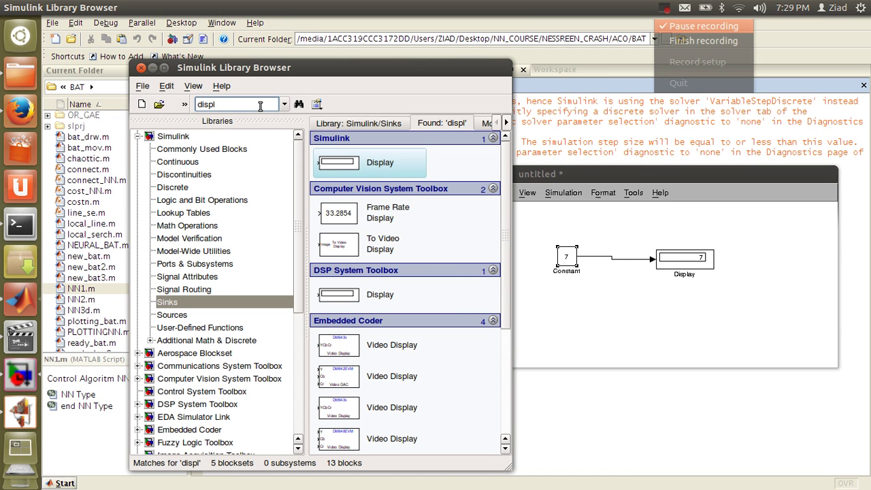
{"action": "type", "text": "gain"}
{"action": "key", "text": "Return"}
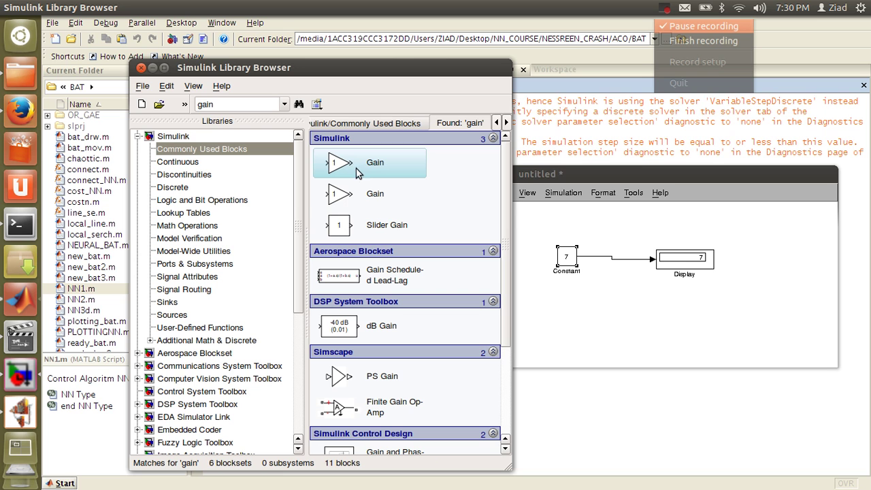
{"action": "left_click_drag", "start_coordinate": [359, 173], "coordinate": [602, 267]}
{"action": "left_click", "coordinate": [602, 257]}
{"action": "left_click", "coordinate": [593, 301]}
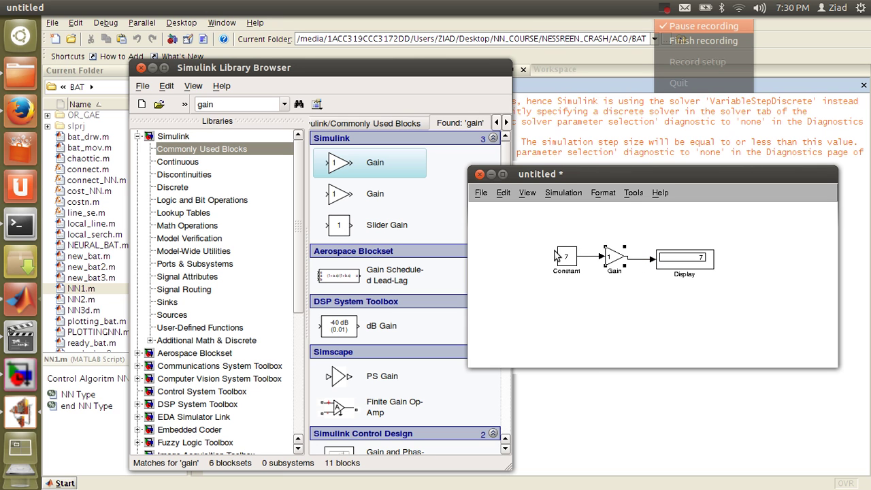
Set the Gain block's gain to 2 and run the simulation.
{"action": "left_click", "coordinate": [618, 293]}
{"action": "double_click", "coordinate": [613, 257]}
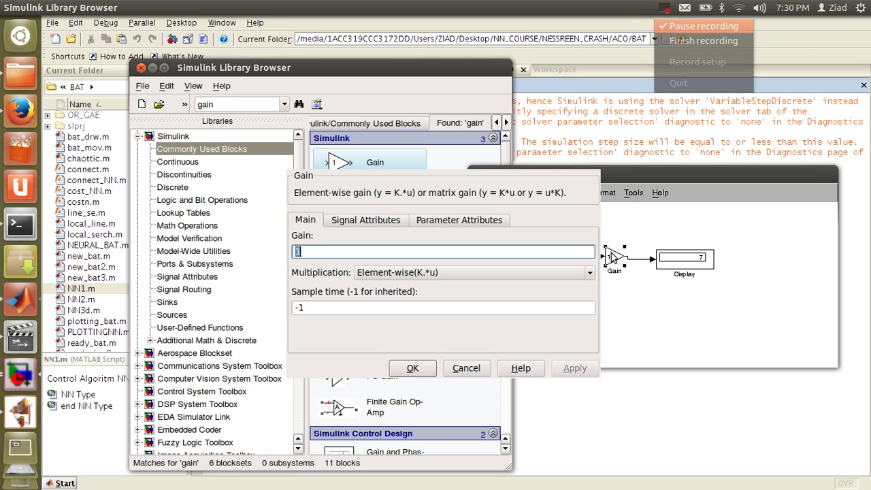
{"action": "key", "text": "BackSpace"}
{"action": "type", "text": "2"}
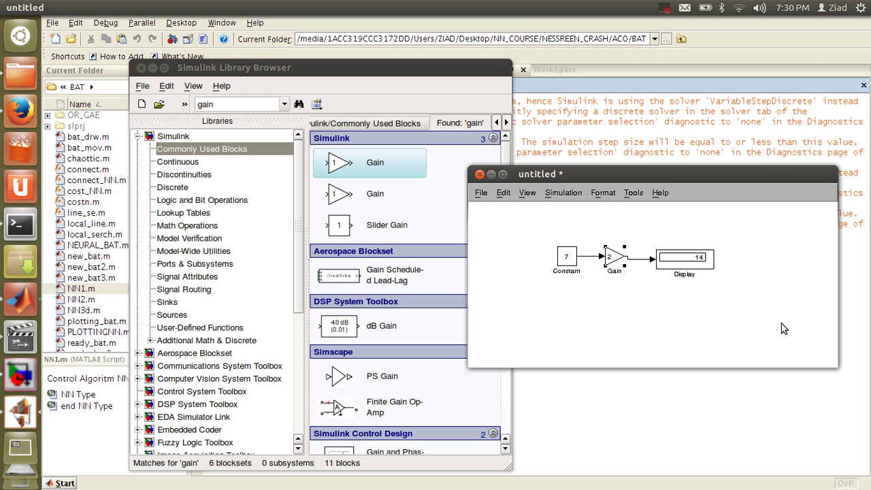
{"action": "left_click", "coordinate": [663, 9]}
{"action": "left_click", "coordinate": [669, 28]}
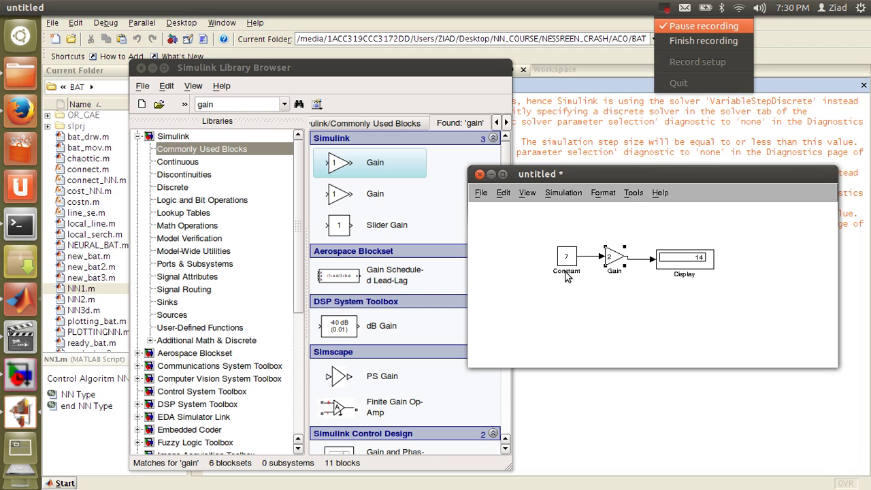
Duplicate the Constant block below the original and delete the copy again.
{"action": "left_click_drag", "start_coordinate": [568, 249], "coordinate": [588, 230]}
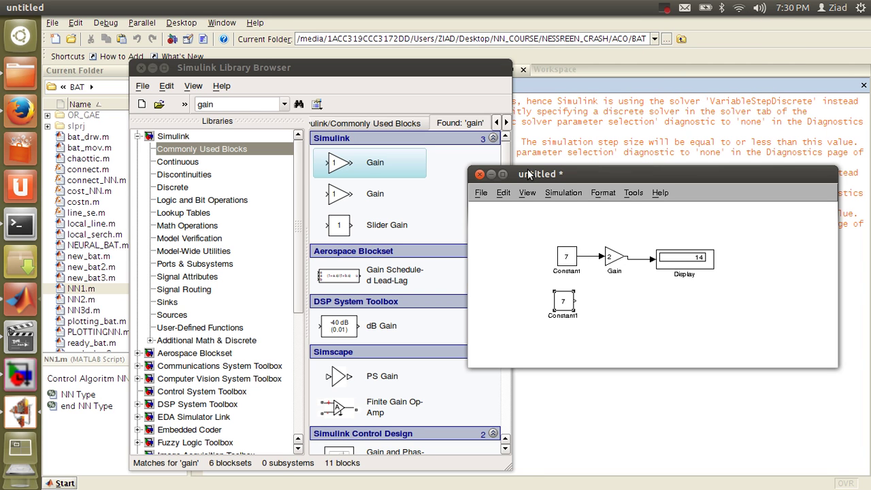
{"action": "double_click", "coordinate": [223, 100]}
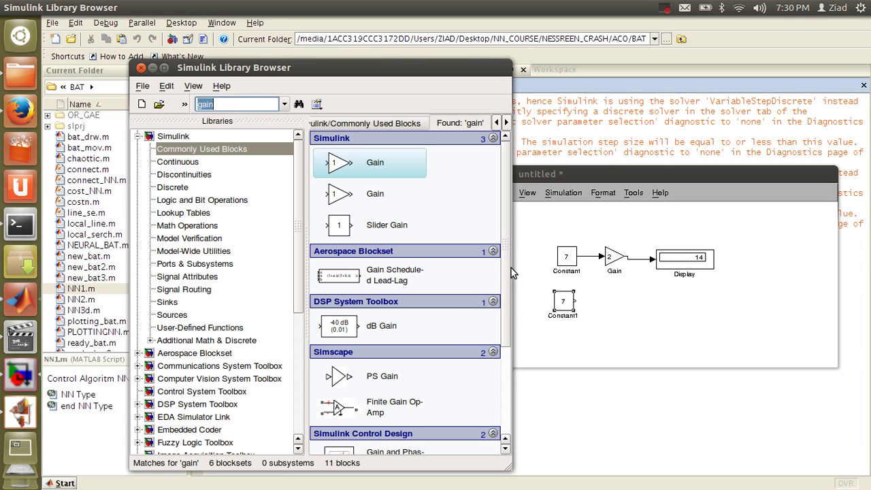
{"action": "left_click_drag", "start_coordinate": [605, 288], "coordinate": [559, 306]}
{"action": "key", "text": "Delete"}
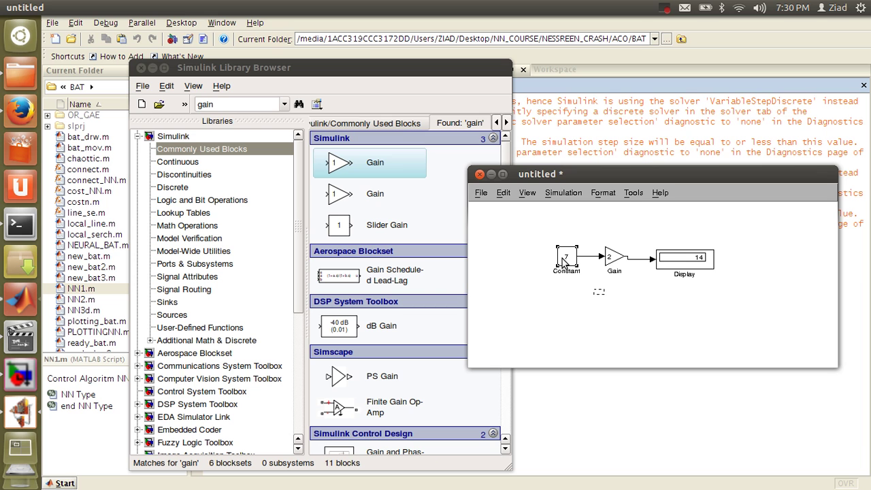
Make a copy of the Constant block directly below the original, removing any surplus copy.
{"action": "left_click_drag", "start_coordinate": [564, 263], "coordinate": [563, 314]}
{"action": "left_click_drag", "start_coordinate": [589, 287], "coordinate": [612, 297]}
{"action": "key", "text": "ctrl+v"}
{"action": "left_click_drag", "start_coordinate": [658, 318], "coordinate": [574, 348]}
{"action": "key", "text": "Delete"}
Search the library for "add" and place an Add block beside the lower Constant block, below the Display.
{"action": "left_click", "coordinate": [251, 104]}
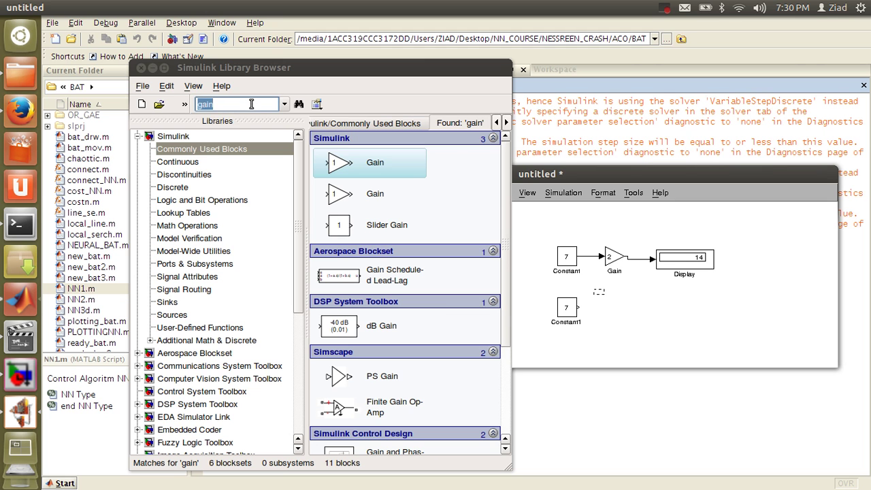
{"action": "type", "text": "add"}
{"action": "key", "text": "Return"}
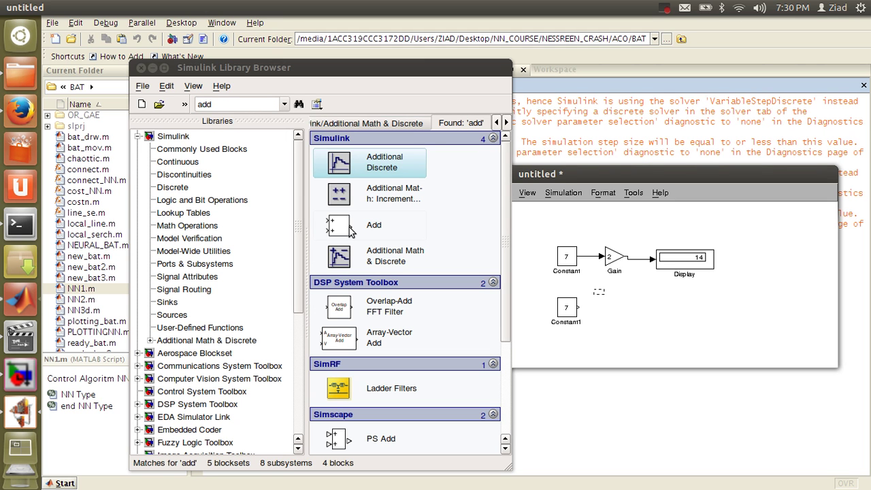
{"action": "left_click_drag", "start_coordinate": [350, 231], "coordinate": [651, 319]}
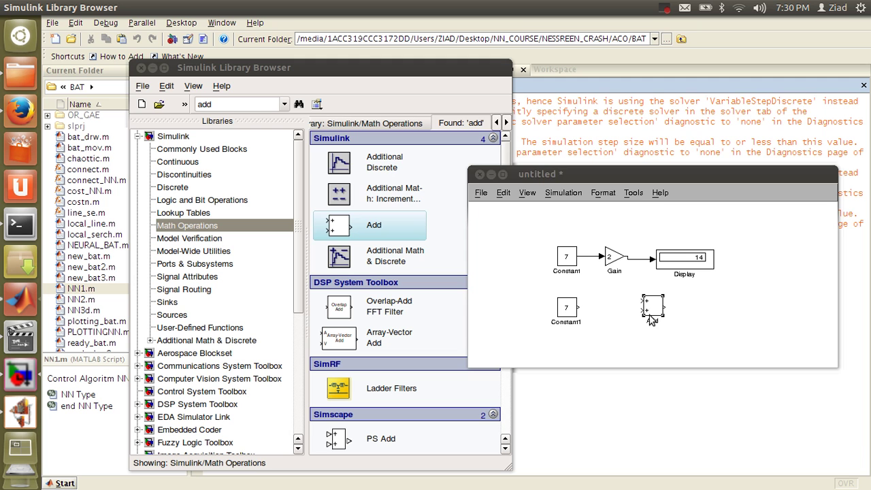
Set the Add block's list of signs to +-+++.
{"action": "double_click", "coordinate": [648, 310]}
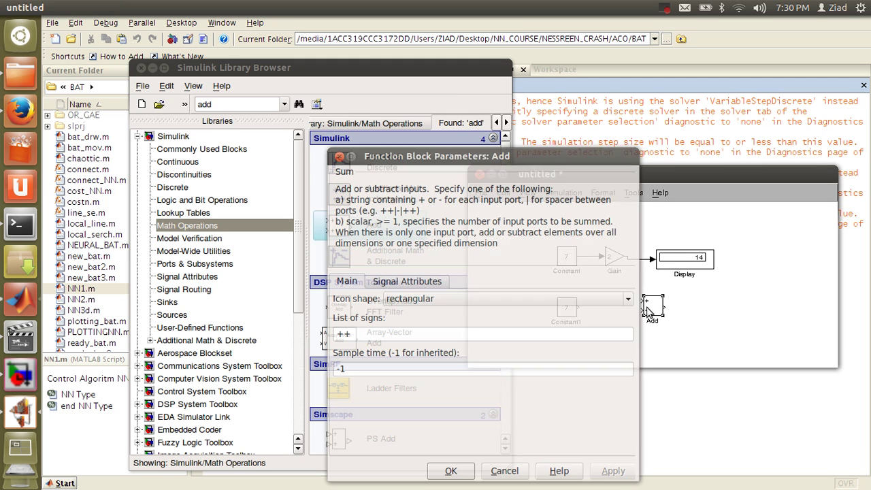
{"action": "left_click", "coordinate": [403, 331]}
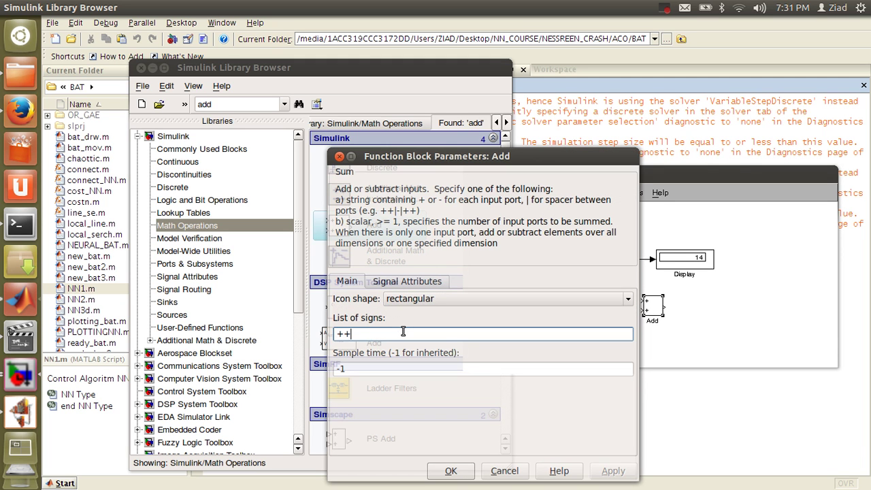
{"action": "key", "text": "BackSpace"}
{"action": "key", "text": "Return"}
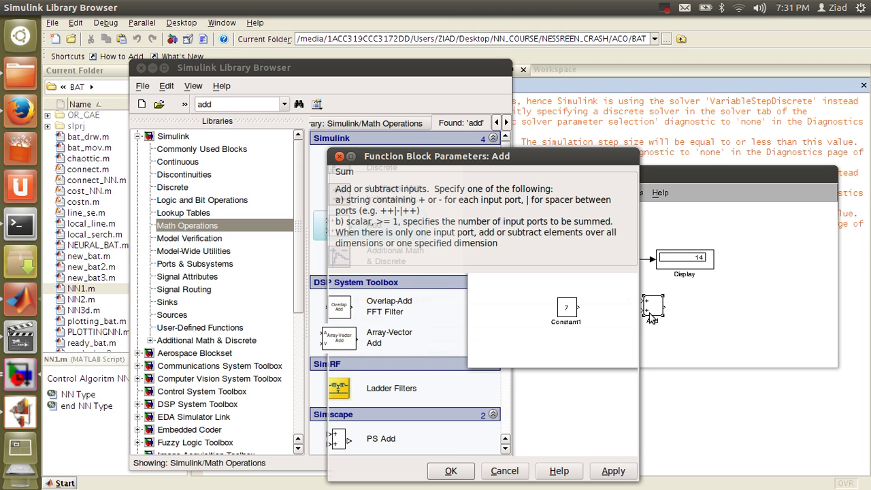
{"action": "type", "text": "-"}
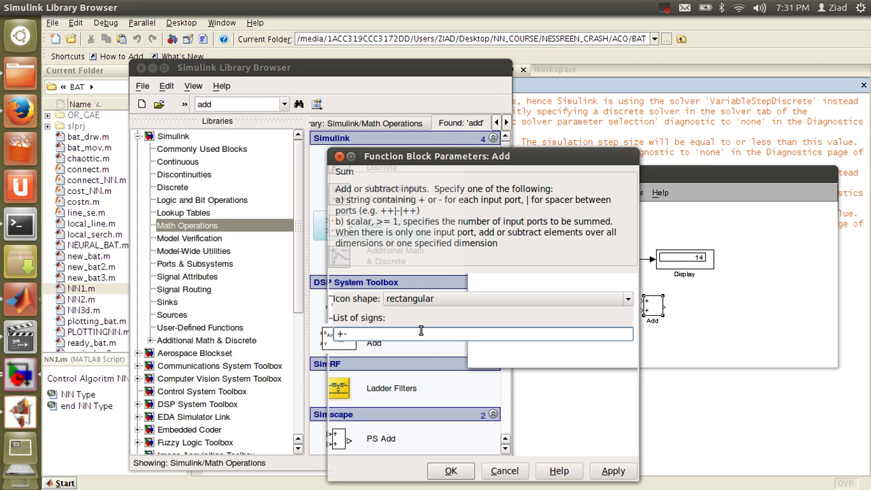
{"action": "type", "text": "+++"}
{"action": "key", "text": "Return"}
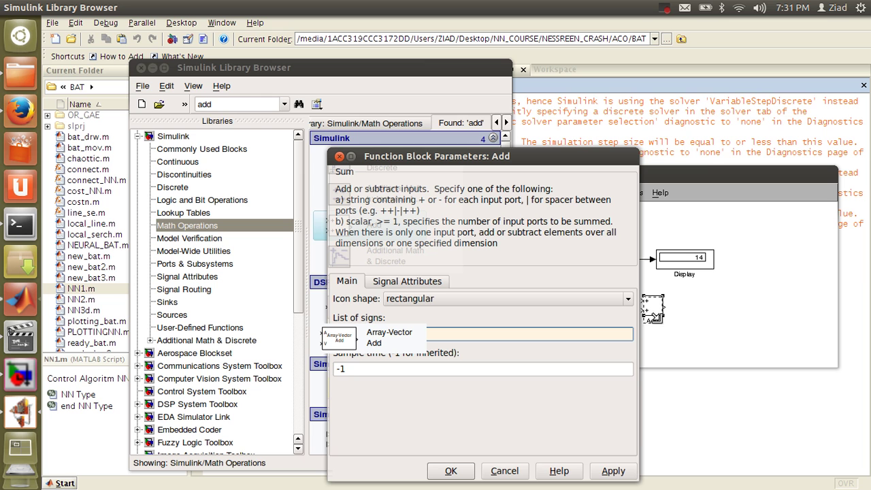
Resize the Add block and set its list of signs to ++.
{"action": "mouse_move", "coordinate": [663, 316]}
{"action": "left_mouse_down"}
{"action": "mouse_move", "coordinate": [665, 335]}
{"action": "mouse_move", "coordinate": [660, 314]}
{"action": "left_mouse_up"}
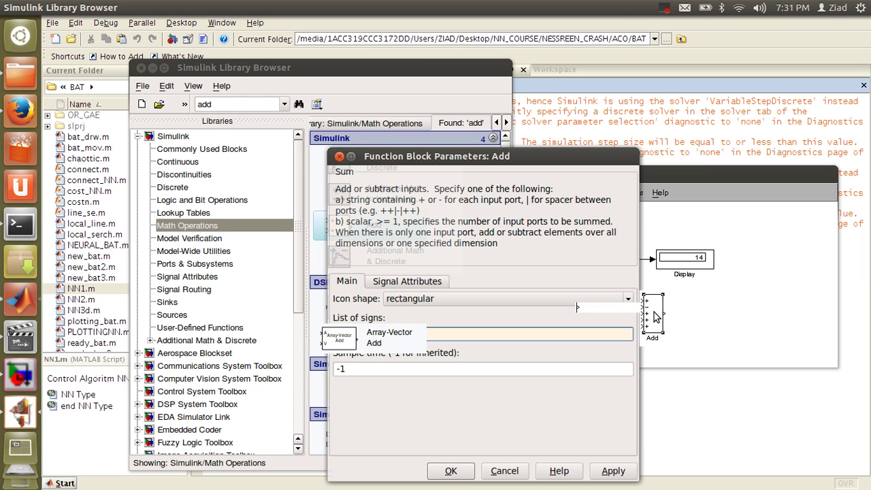
{"action": "double_click", "coordinate": [653, 312]}
{"action": "double_click", "coordinate": [448, 344]}
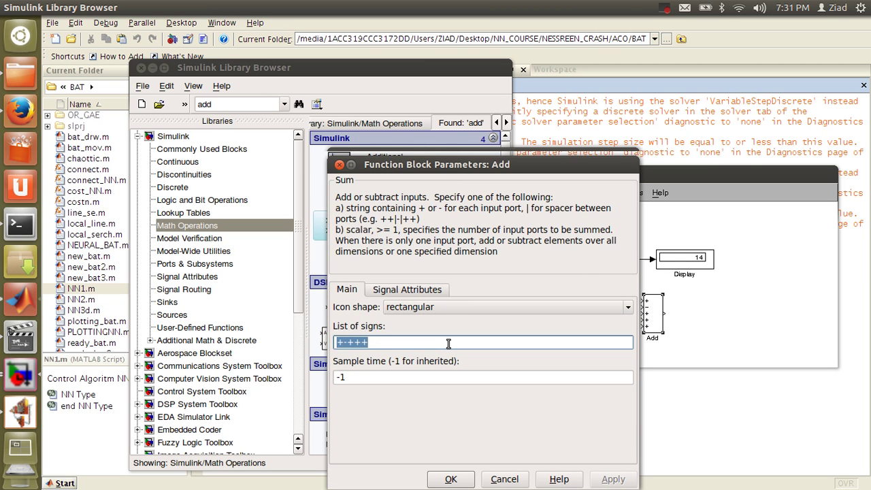
{"action": "type", "text": "++"}
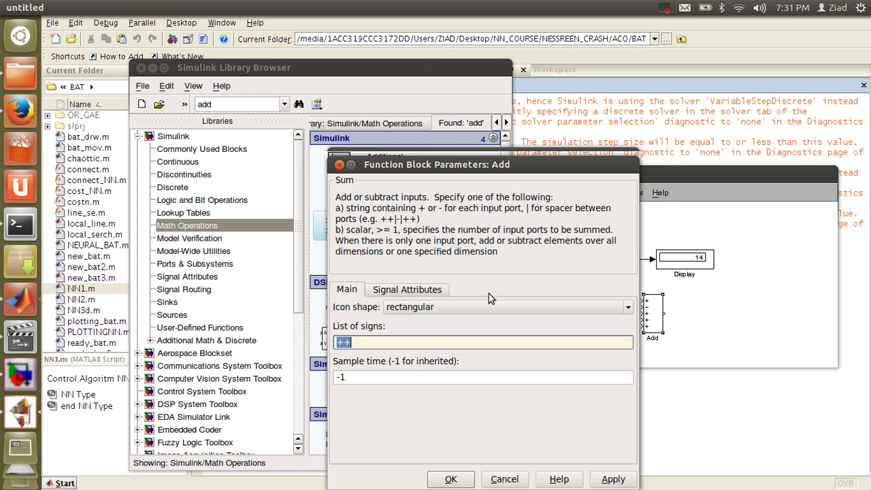
Reroute the Gain output from the Display to the Add block's first input and connect the lower Constant to its second input.
{"action": "left_click", "coordinate": [641, 260]}
{"action": "key", "text": "Delete"}
{"action": "left_click_drag", "start_coordinate": [631, 256], "coordinate": [643, 304]}
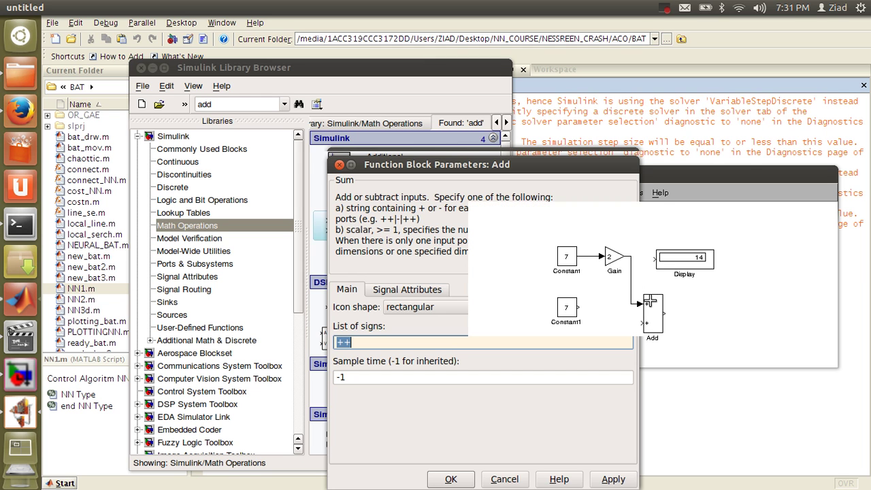
{"action": "left_click_drag", "start_coordinate": [580, 307], "coordinate": [646, 324]}
Set the lower Constant block's value to 3.
{"action": "left_click", "coordinate": [572, 309]}
{"action": "double_click", "coordinate": [572, 309]}
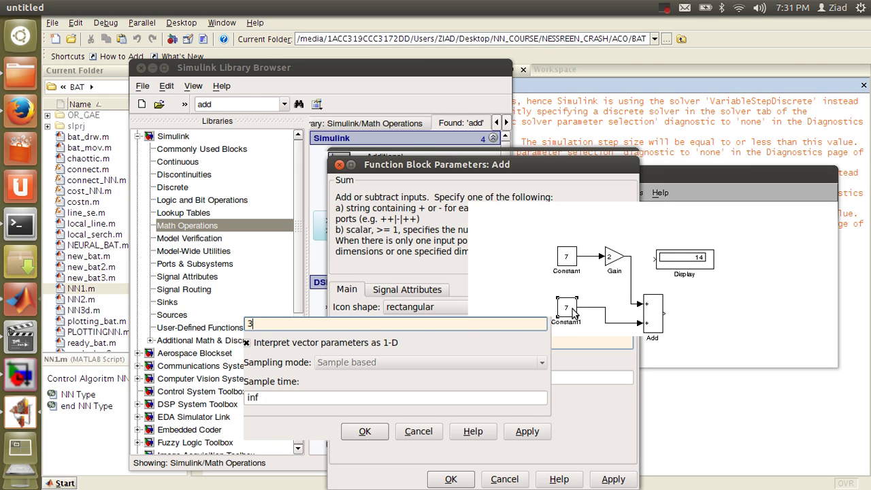
{"action": "type", "text": "3"}
{"action": "key", "text": "Return"}
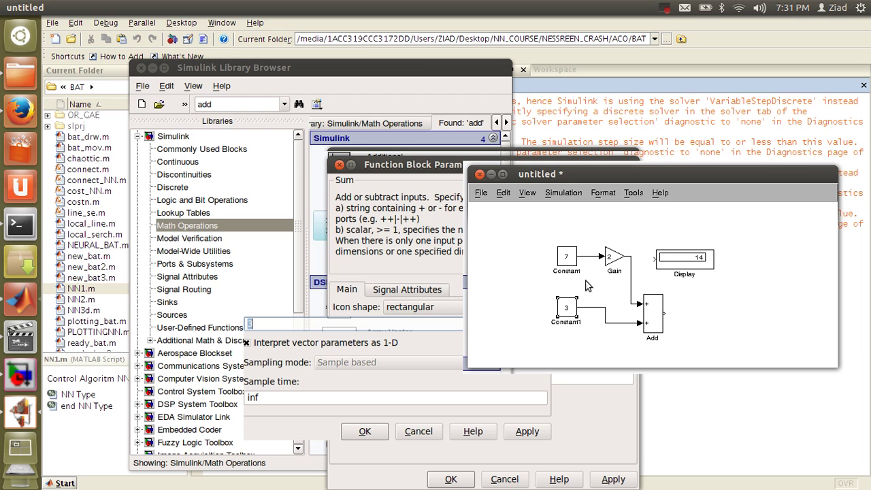
Connect the Add block's output to the Display block and run the simulation.
{"action": "mouse_move", "coordinate": [666, 269]}
{"action": "left_mouse_down"}
{"action": "mouse_move", "coordinate": [681, 293]}
{"action": "mouse_move", "coordinate": [667, 314]}
{"action": "mouse_move", "coordinate": [680, 289]}
{"action": "mouse_move", "coordinate": [673, 284]}
{"action": "left_mouse_up"}
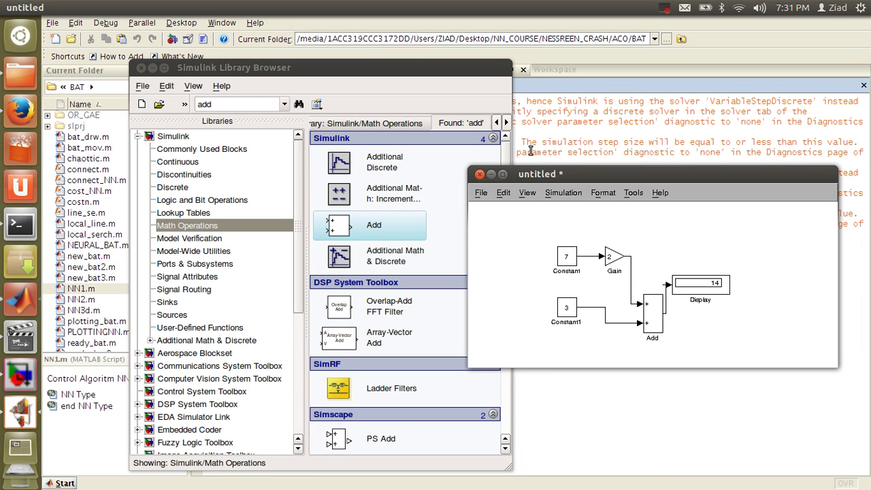
{"action": "left_click", "coordinate": [578, 194]}
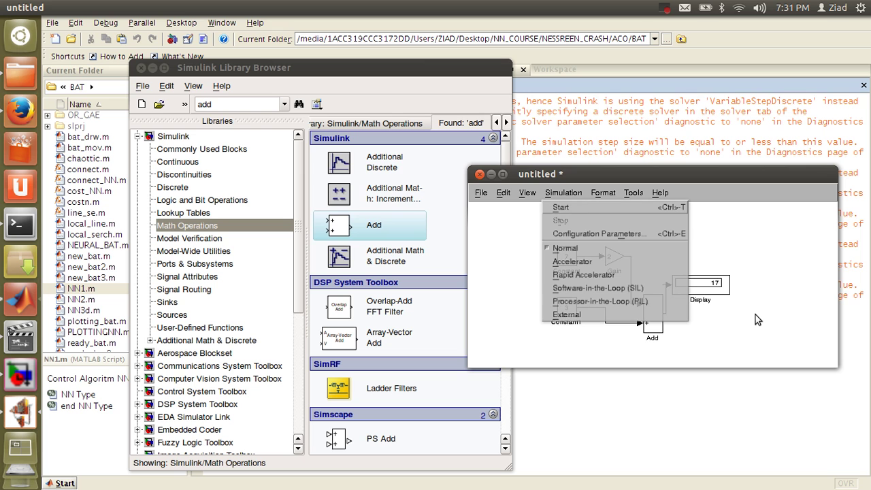
Move the Display block farther from the Add block and maximize the model window.
{"action": "left_click_drag", "start_coordinate": [716, 289], "coordinate": [754, 308]}
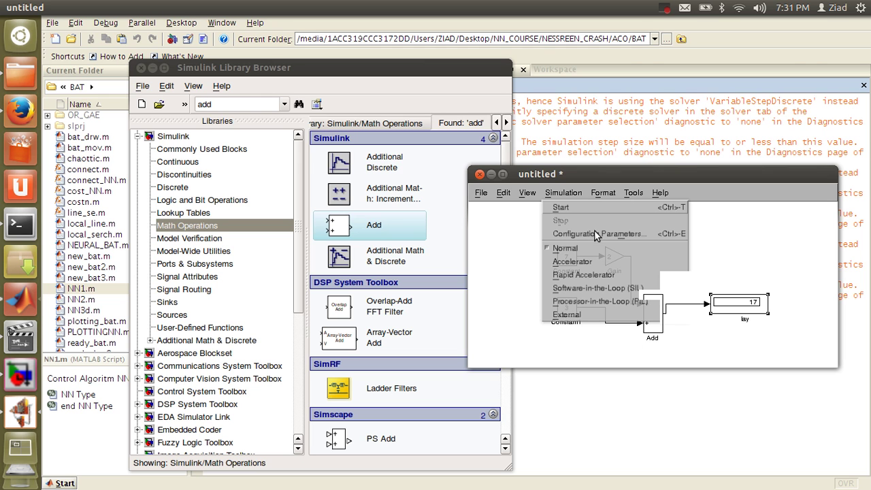
{"action": "left_click_drag", "start_coordinate": [595, 229], "coordinate": [644, 244]}
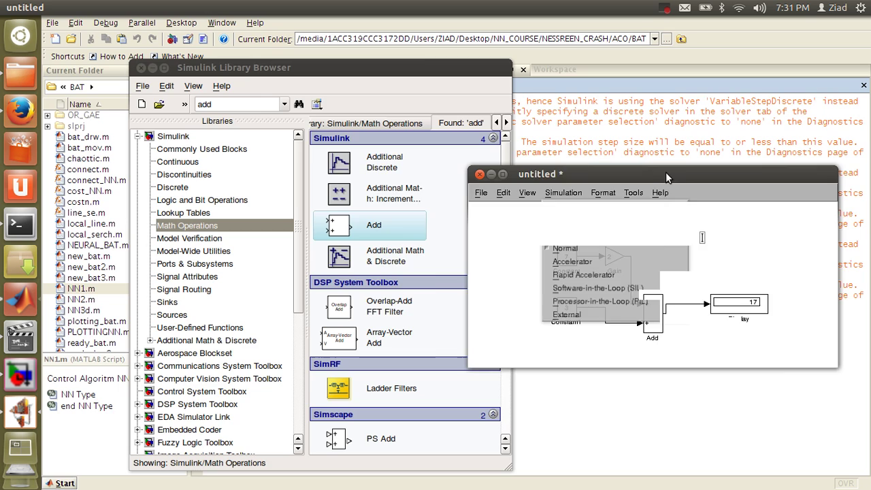
{"action": "left_click_drag", "start_coordinate": [665, 177], "coordinate": [571, 170]}
{"action": "double_click", "coordinate": [572, 170]}
Group the Gain and Add blocks into a subsystem, space the Display away from it and run the simulation.
{"action": "left_click_drag", "start_coordinate": [164, 70], "coordinate": [255, 184]}
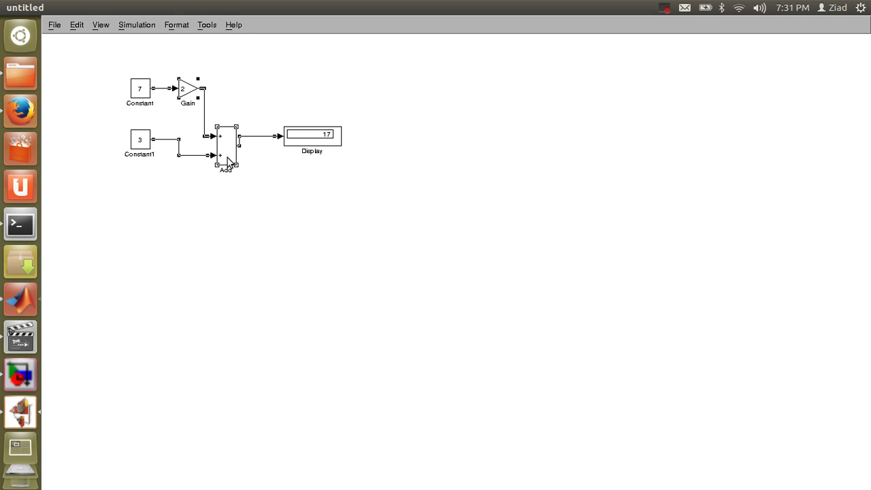
{"action": "right_click", "coordinate": [229, 160]}
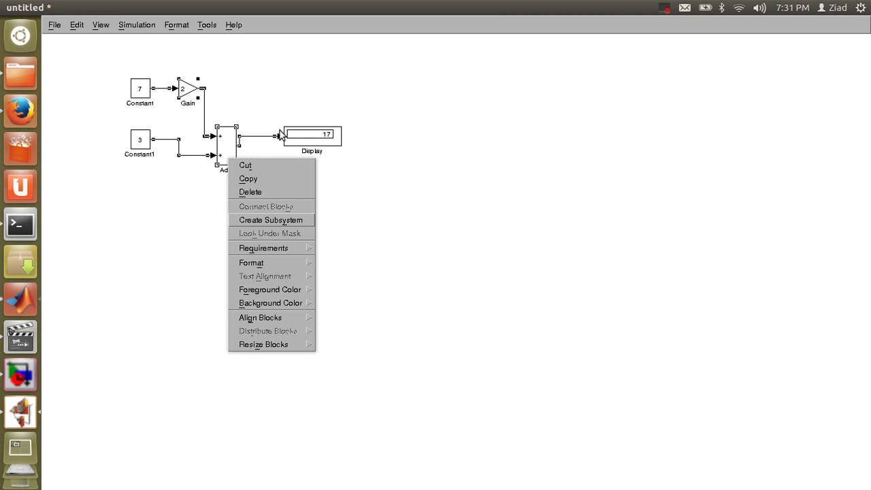
{"action": "left_click_drag", "start_coordinate": [307, 136], "coordinate": [342, 132]}
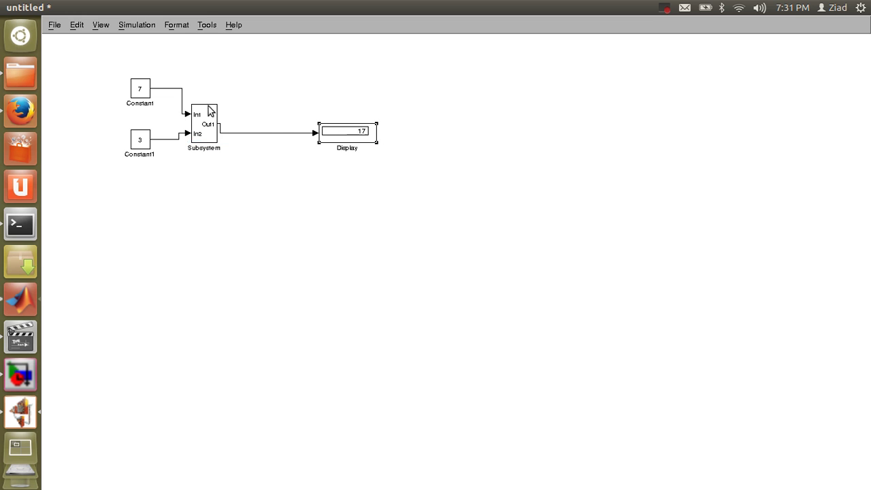
{"action": "left_click", "coordinate": [136, 26]}
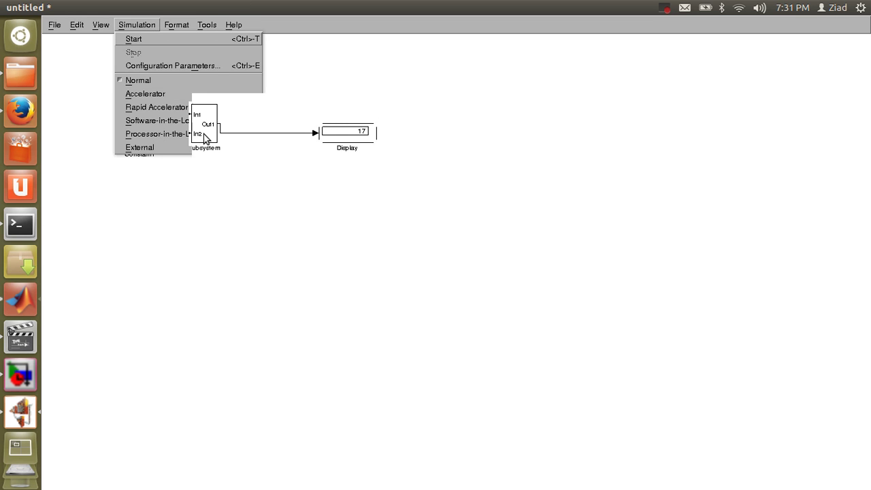
Open the subsystem and rename its input ports x1 and x2 and its output port y.
{"action": "left_click", "coordinate": [204, 138]}
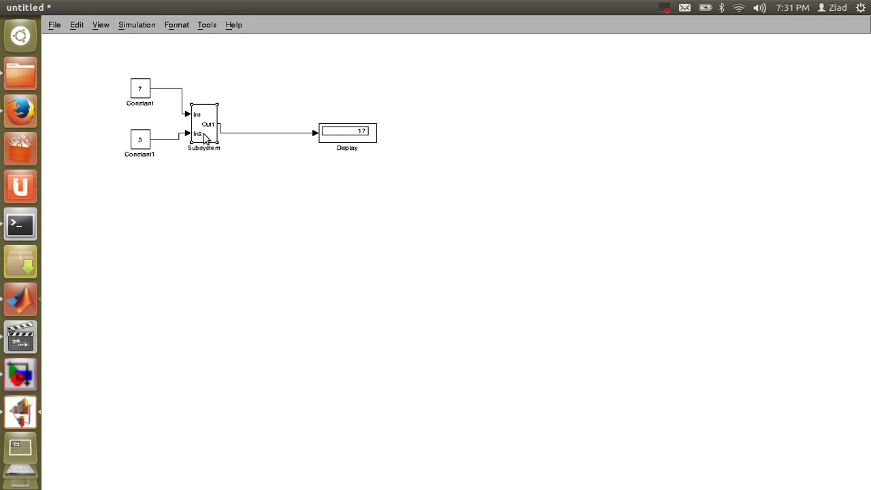
{"action": "double_click", "coordinate": [153, 103]}
{"action": "type", "text": "x1"}
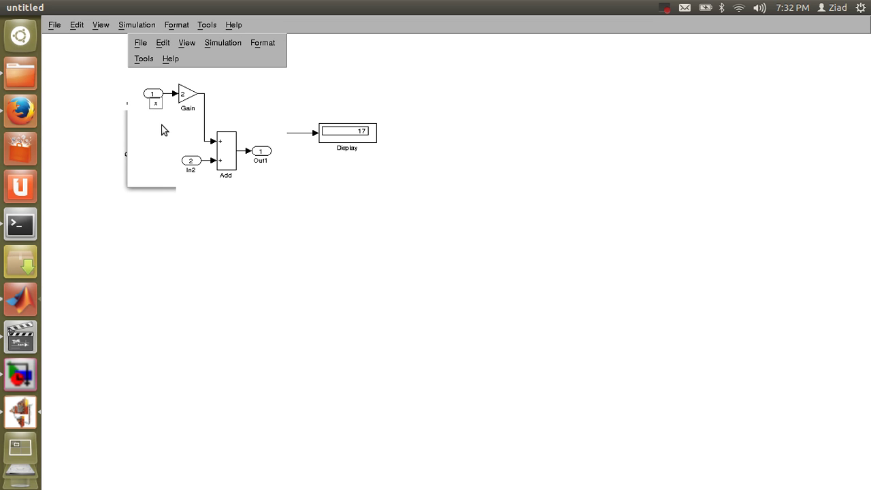
{"action": "left_click", "coordinate": [177, 174]}
{"action": "left_click", "coordinate": [192, 170]}
{"action": "type", "text": "x2"}
{"action": "left_click", "coordinate": [142, 168]}
{"action": "left_click", "coordinate": [261, 161]}
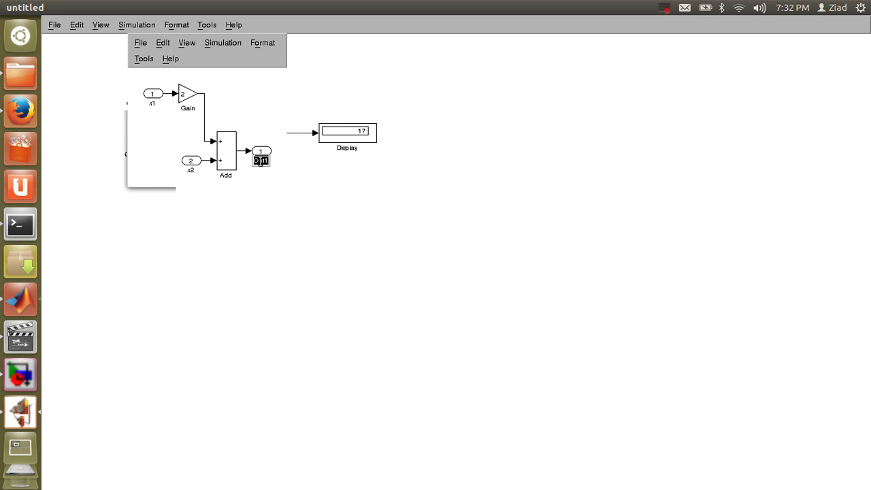
{"action": "type", "text": "y"}
{"action": "left_click", "coordinate": [159, 145]}
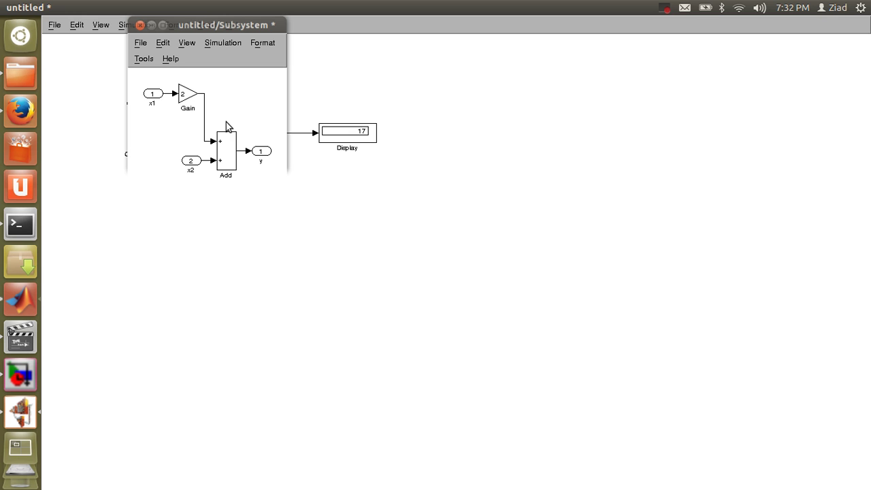
Move the subsystem block closer to the Display and restore the maximized model window to its smaller size.
{"action": "left_click_drag", "start_coordinate": [202, 121], "coordinate": [251, 177]}
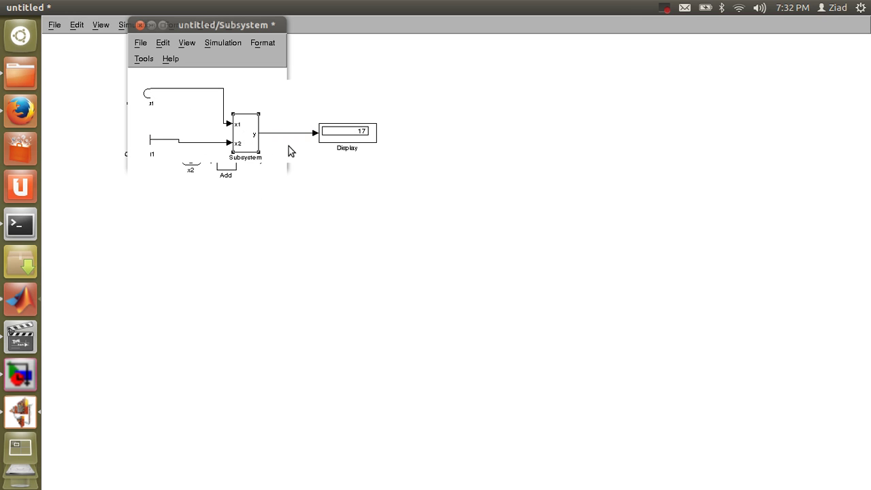
{"action": "left_click", "coordinate": [663, 8]}
{"action": "left_click", "coordinate": [703, 26]}
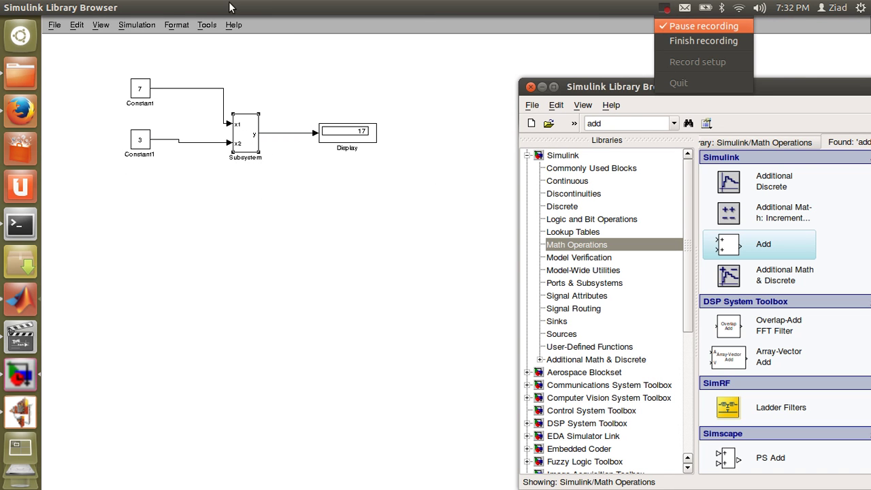
{"action": "double_click", "coordinate": [260, 5]}
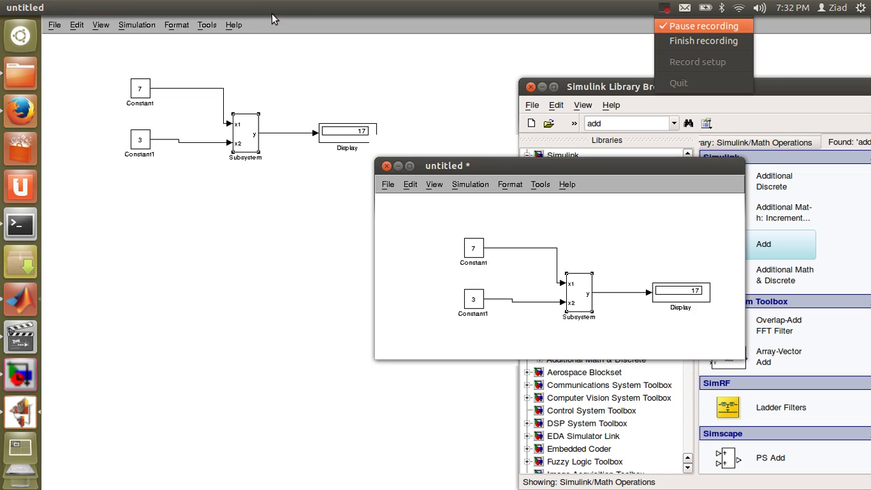
{"action": "left_click_drag", "start_coordinate": [567, 171], "coordinate": [273, 152]}
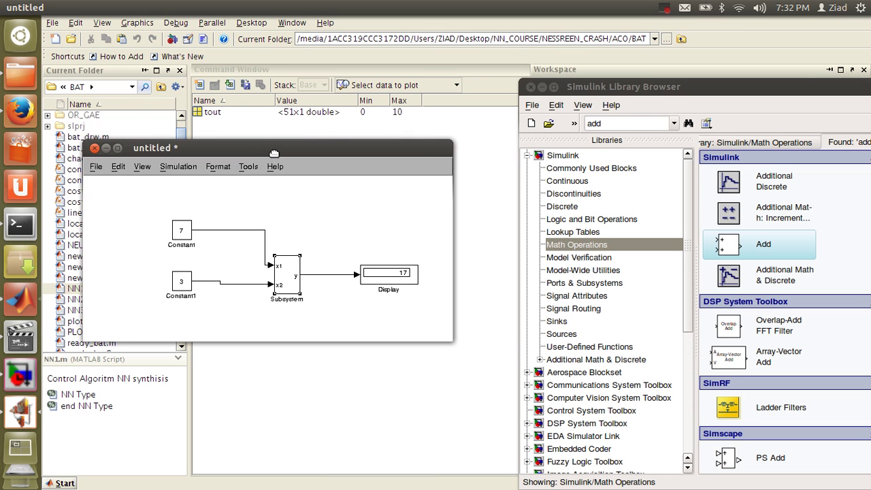
Clear the MATLAB Command Window with clc and return to the Simulink model.
{"action": "left_click", "coordinate": [299, 69]}
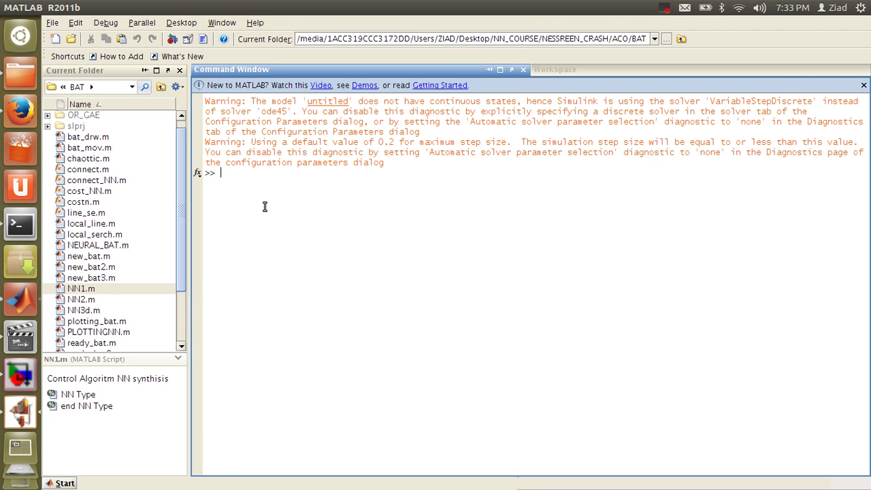
{"action": "type", "text": "clc"}
{"action": "key", "text": "Return"}
{"action": "key", "text": "alt+Tab"}
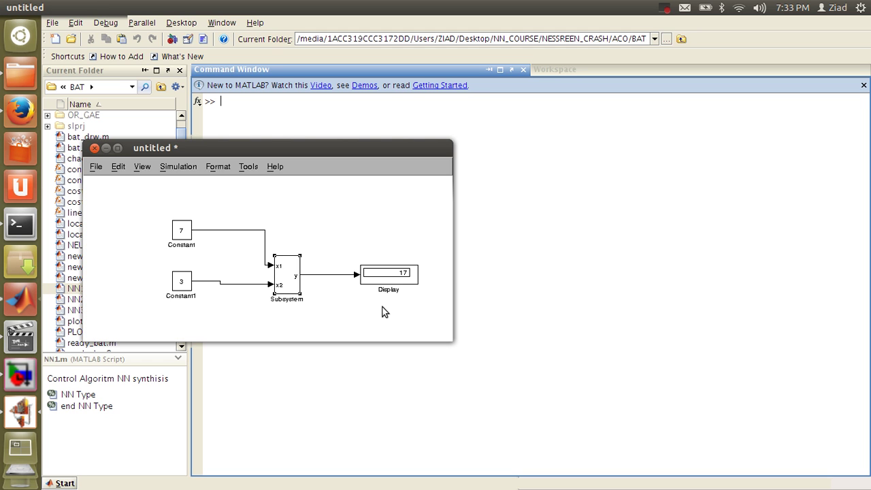
Search the block library for "out" and add an Out1 block branched from the line between the subsystem and the Display.
{"action": "key", "text": "alt+Tab"}
{"action": "key", "text": "alt+Tab"}
{"action": "key", "text": "alt+Tab"}
{"action": "key", "text": "alt+Tab"}
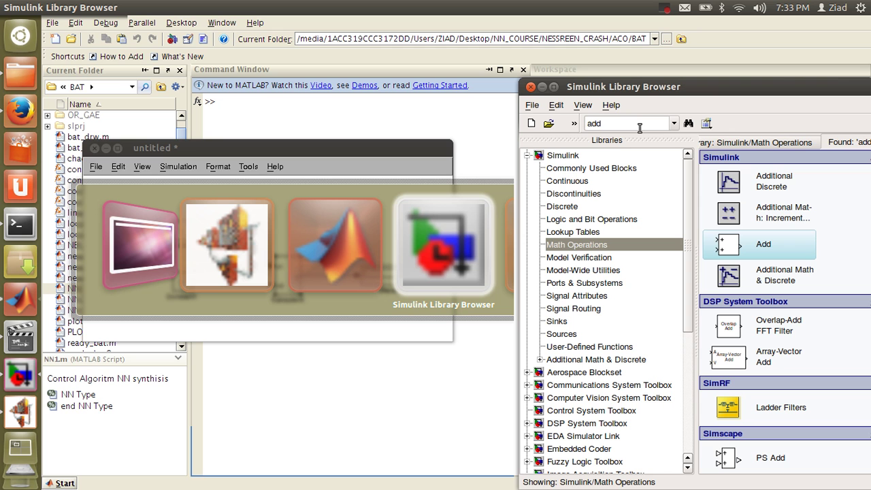
{"action": "double_click", "coordinate": [639, 128]}
{"action": "type", "text": "out"}
{"action": "key", "text": "Return"}
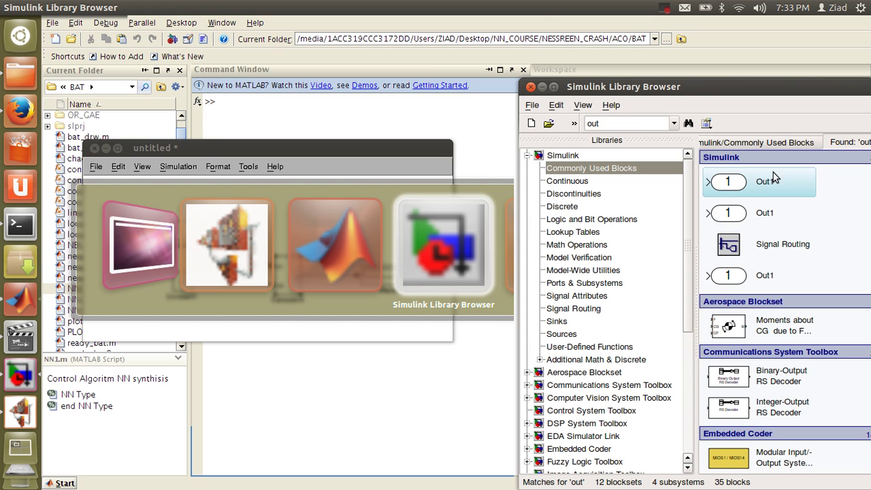
{"action": "mouse_move", "coordinate": [773, 172]}
{"action": "left_mouse_down"}
{"action": "mouse_move", "coordinate": [442, 207]}
{"action": "mouse_move", "coordinate": [307, 266]}
{"action": "mouse_move", "coordinate": [319, 275]}
{"action": "left_mouse_up"}
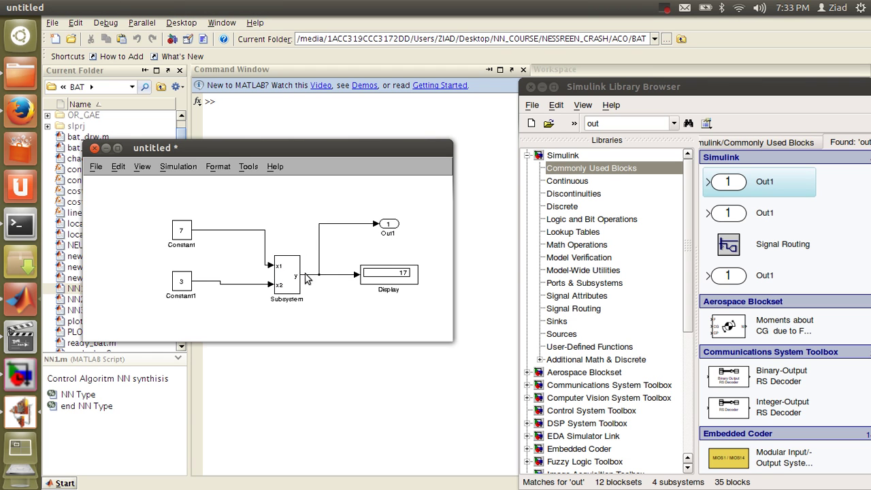
Open the Out1 block's parameters, review the main and signal attribute settings, and close them without changes.
{"action": "left_click", "coordinate": [396, 226]}
{"action": "double_click", "coordinate": [395, 227]}
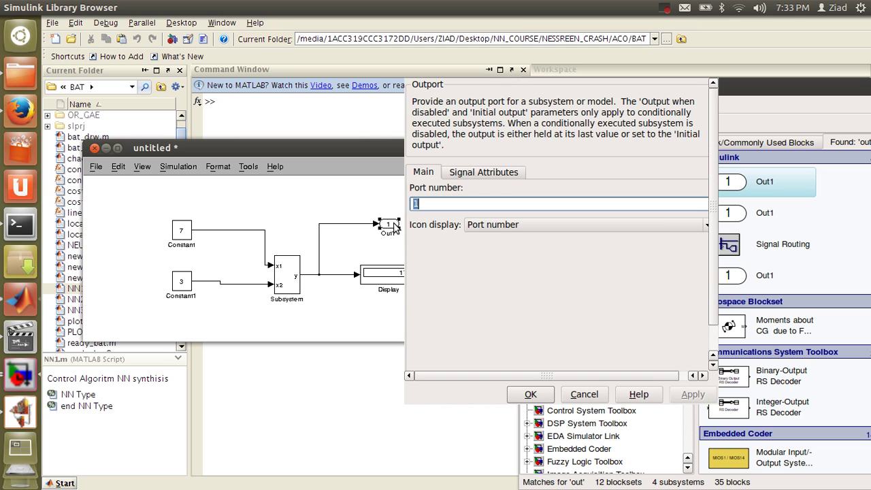
{"action": "left_click", "coordinate": [466, 171]}
{"action": "left_click", "coordinate": [437, 173]}
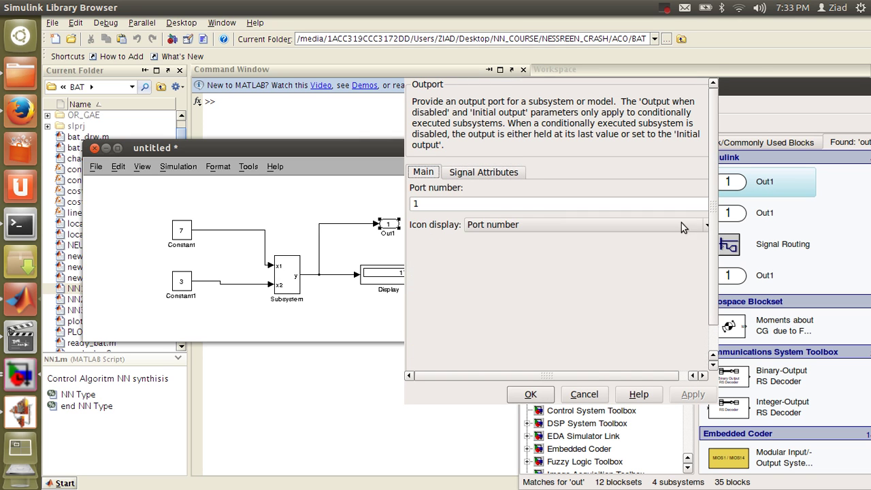
{"action": "left_click_drag", "start_coordinate": [706, 313], "coordinate": [686, 374]}
{"action": "left_click", "coordinate": [579, 394]}
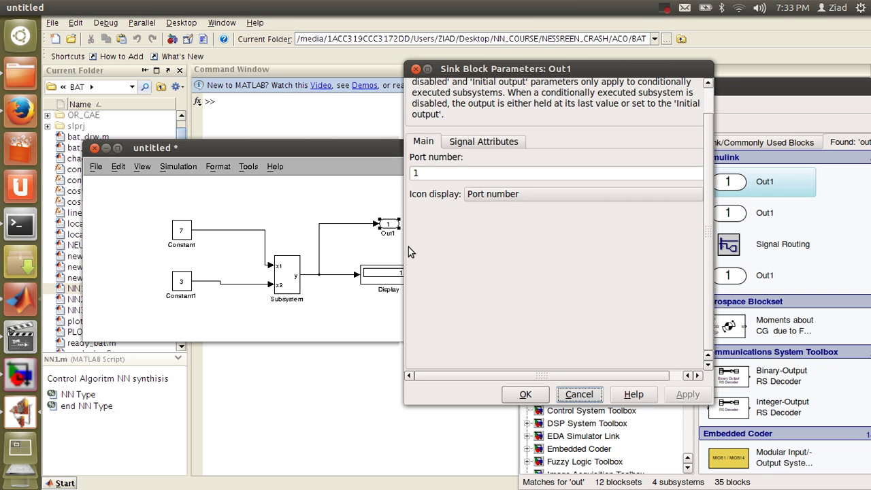
{"action": "left_click", "coordinate": [371, 248]}
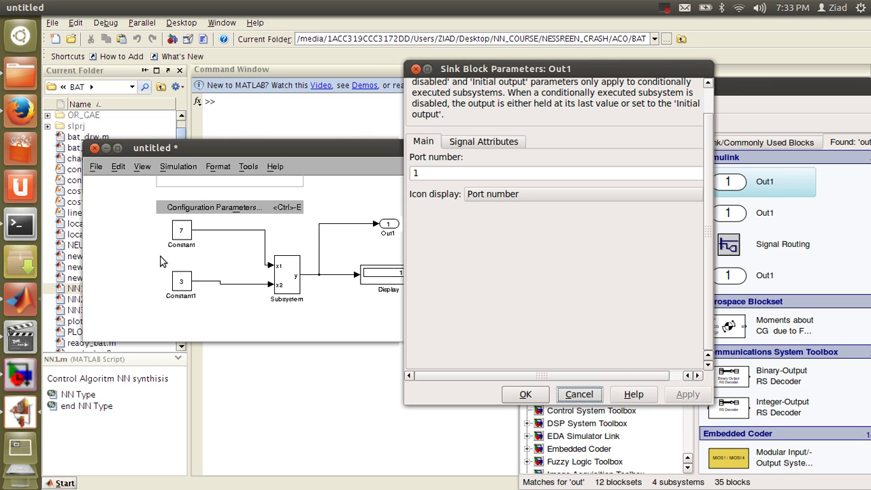
Open the model's configuration parameters and examine the solver's simulation stop time.
{"action": "left_click", "coordinate": [178, 167]}
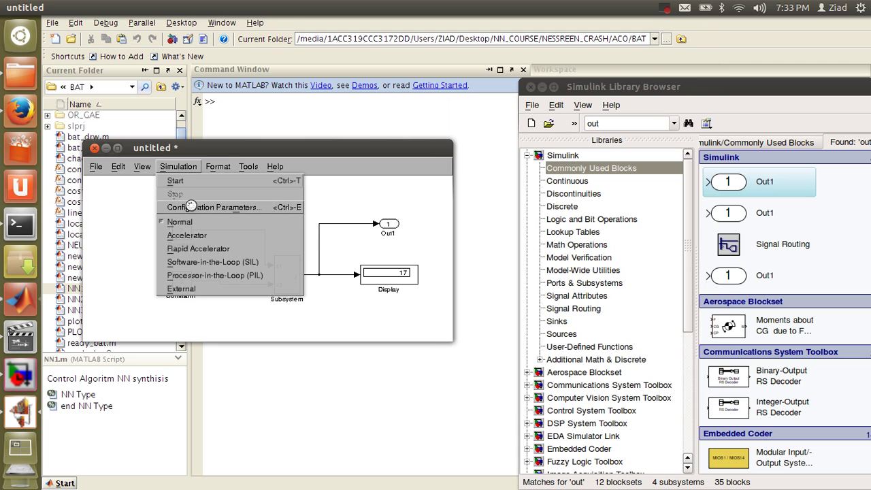
{"action": "left_click", "coordinate": [191, 207]}
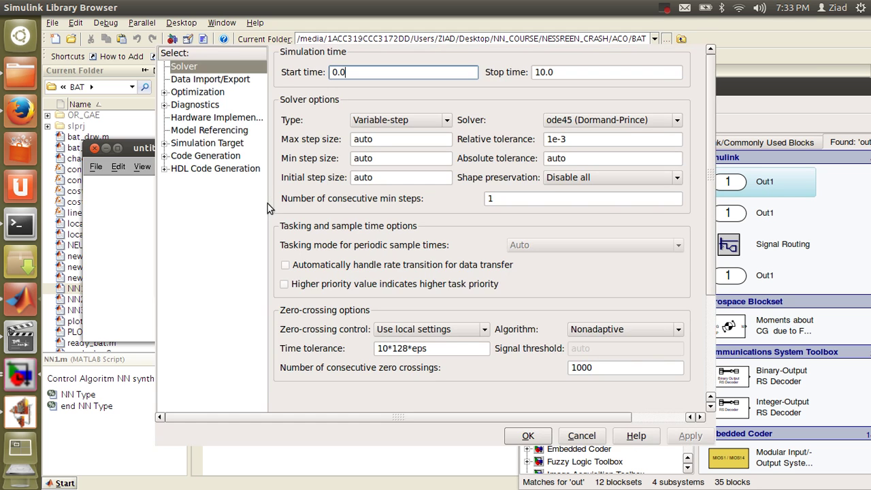
{"action": "double_click", "coordinate": [573, 71]}
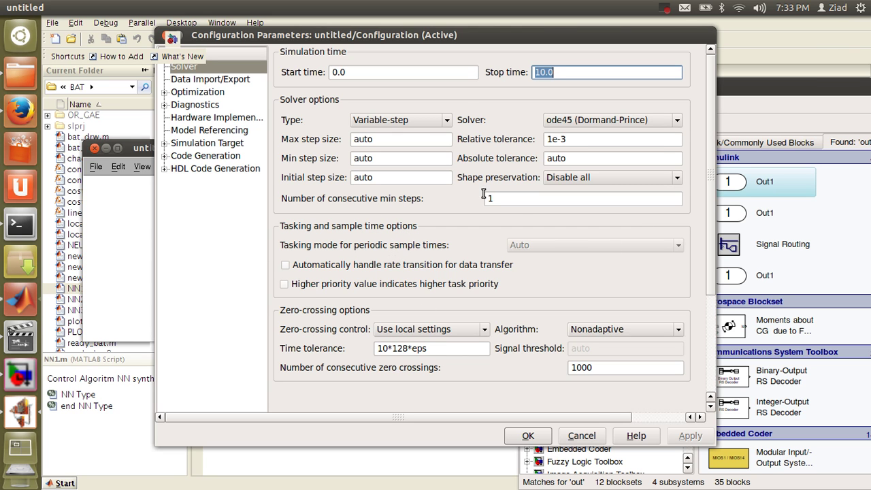
Check the MATLAB workspace variables, then run the simulation of the untitled model and view the workspace again.
{"action": "left_click", "coordinate": [610, 71]}
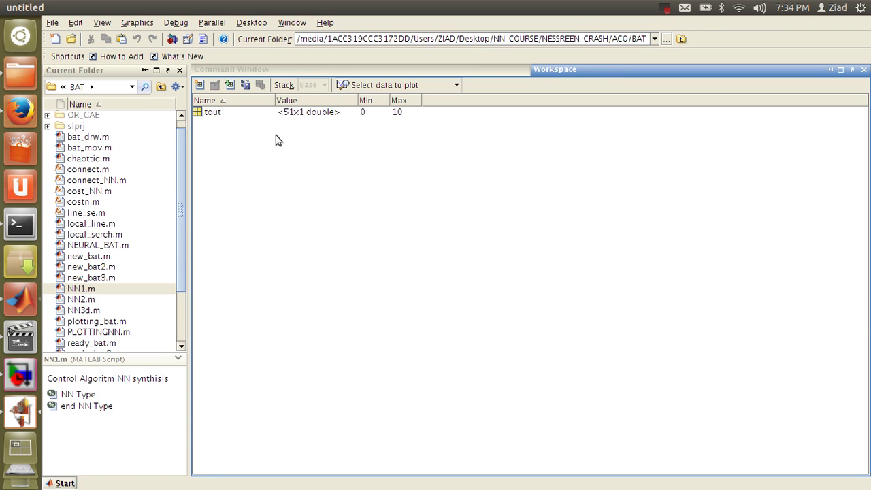
{"action": "left_click", "coordinate": [357, 71]}
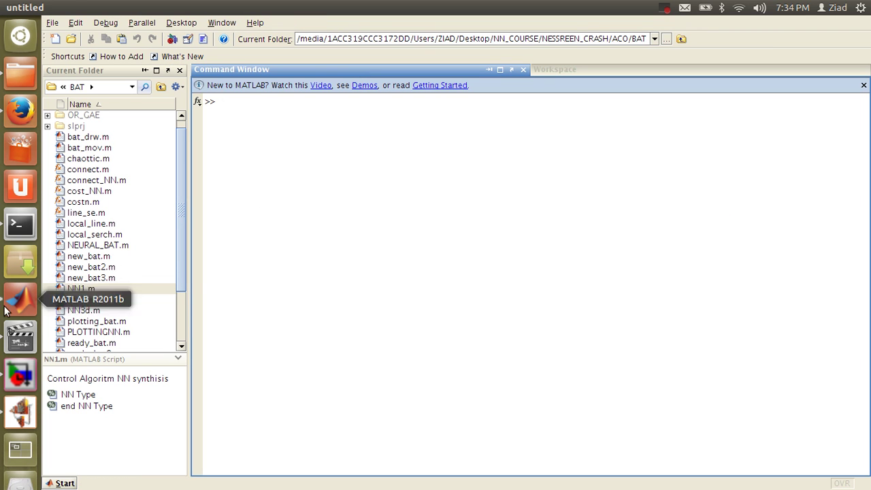
{"action": "left_click", "coordinate": [20, 410]}
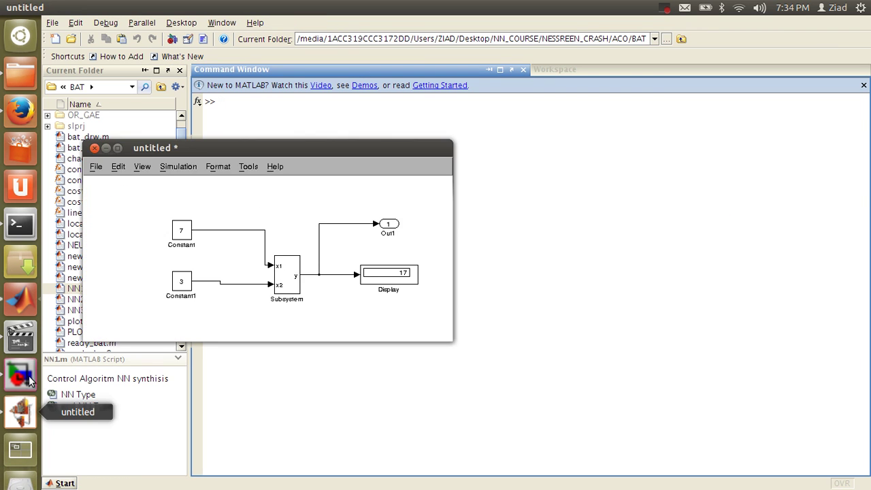
{"action": "left_click", "coordinate": [167, 166]}
{"action": "left_click", "coordinate": [184, 180]}
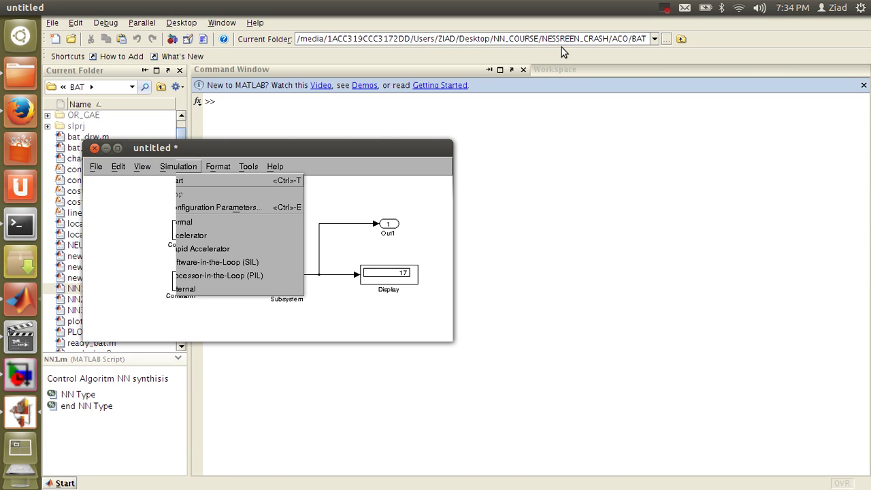
{"action": "left_click", "coordinate": [570, 69]}
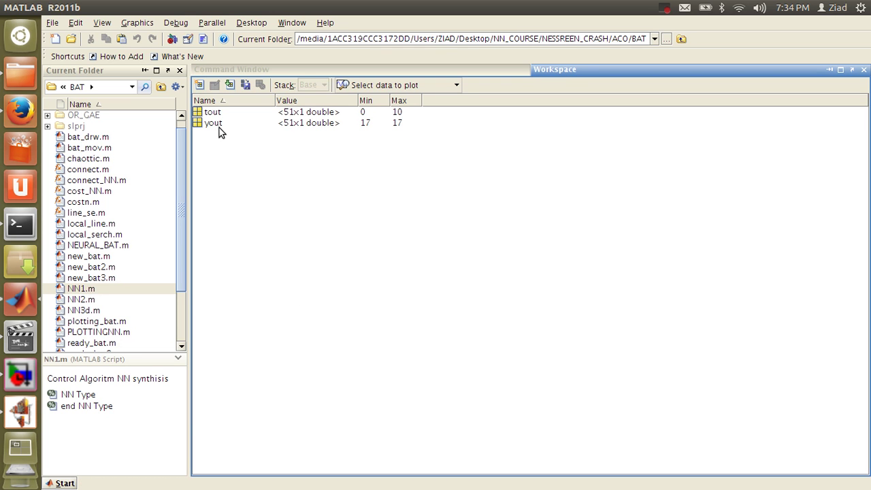
Clear the MATLAB Command Window with clc and display the values of yout.
{"action": "left_click", "coordinate": [227, 69]}
{"action": "type", "text": "clc"}
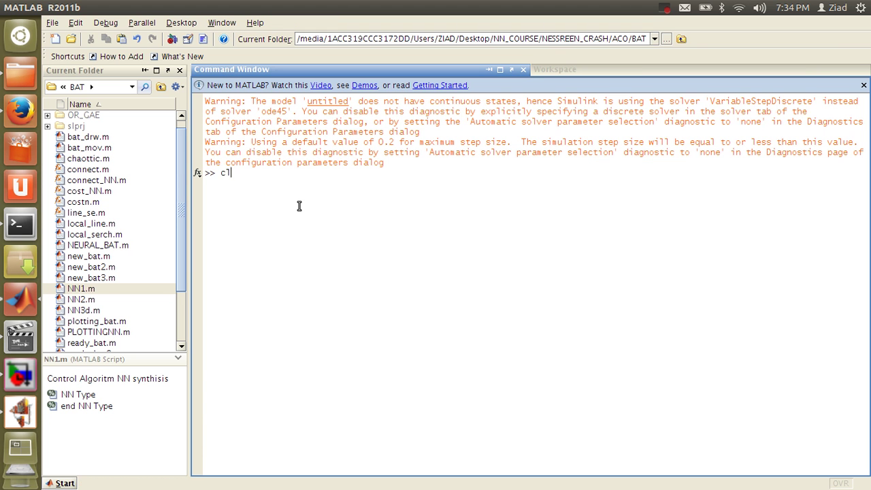
{"action": "key", "text": "Return"}
{"action": "type", "text": "y"}
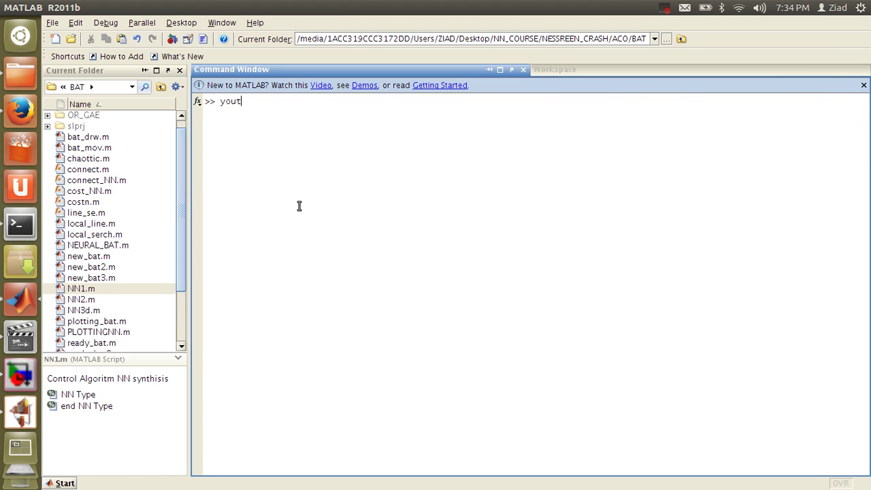
{"action": "type", "text": "out"}
{"action": "key", "text": "Return"}
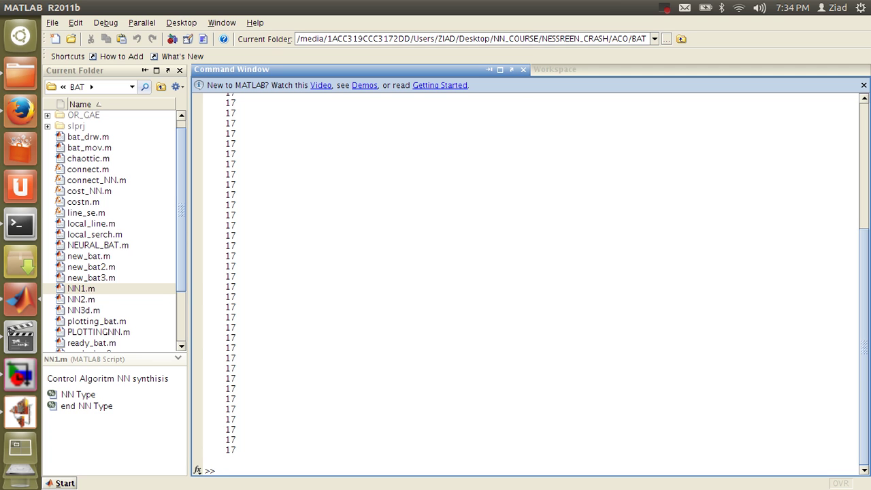
Review the workspace variables and the model, then display tout in the Command Window and highlight part of its values.
{"action": "key", "text": "alt+Tab"}
{"action": "key", "text": "alt+Tab"}
{"action": "left_click", "coordinate": [576, 67]}
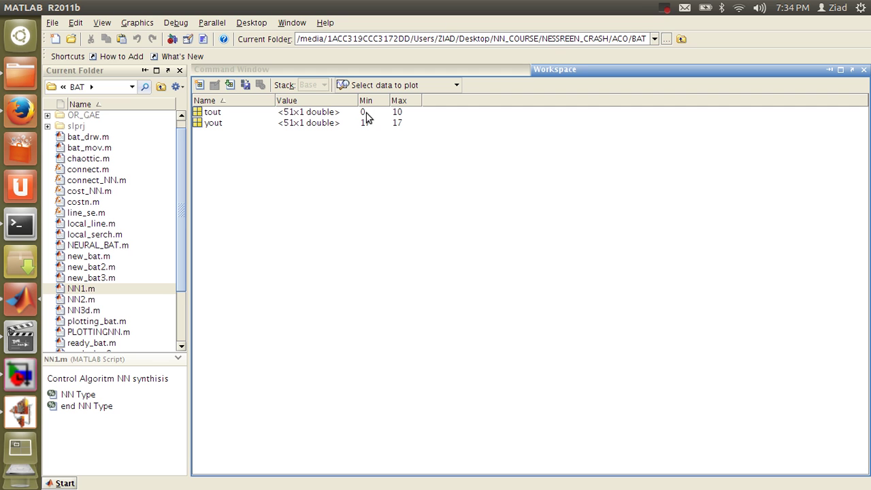
{"action": "key", "text": "alt+Tab"}
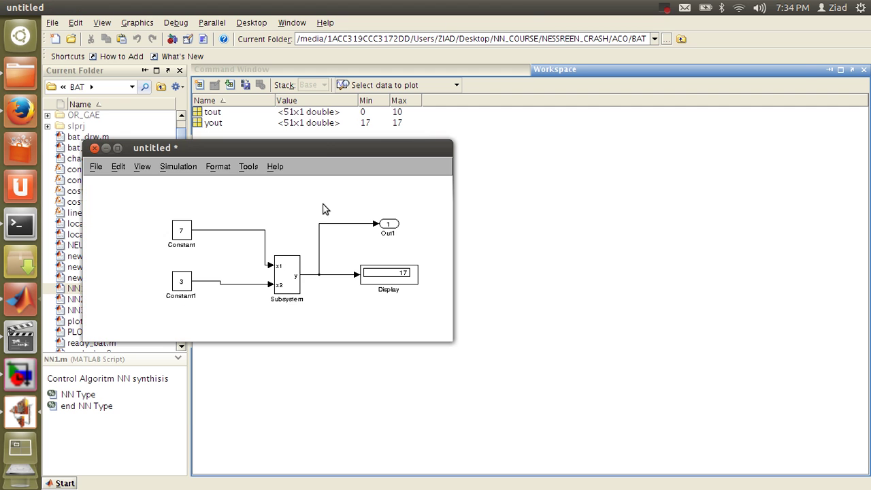
{"action": "key", "text": "alt+Tab"}
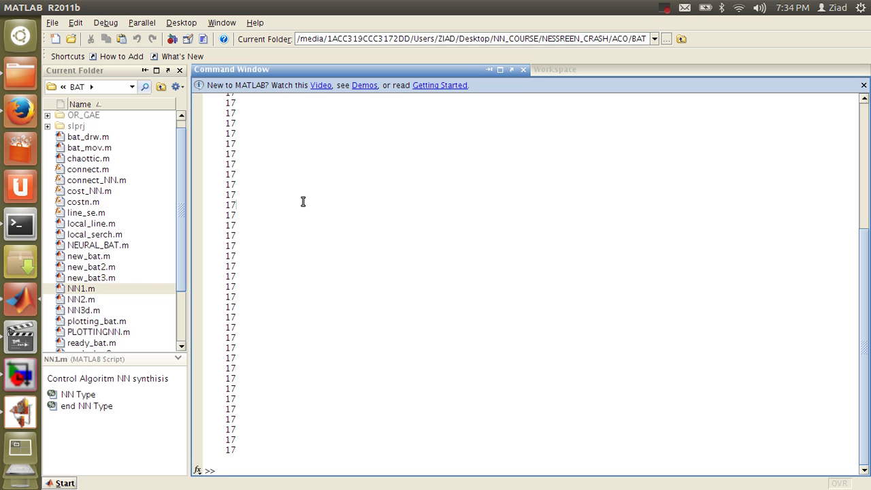
{"action": "type", "text": "tout"}
{"action": "key", "text": "Return"}
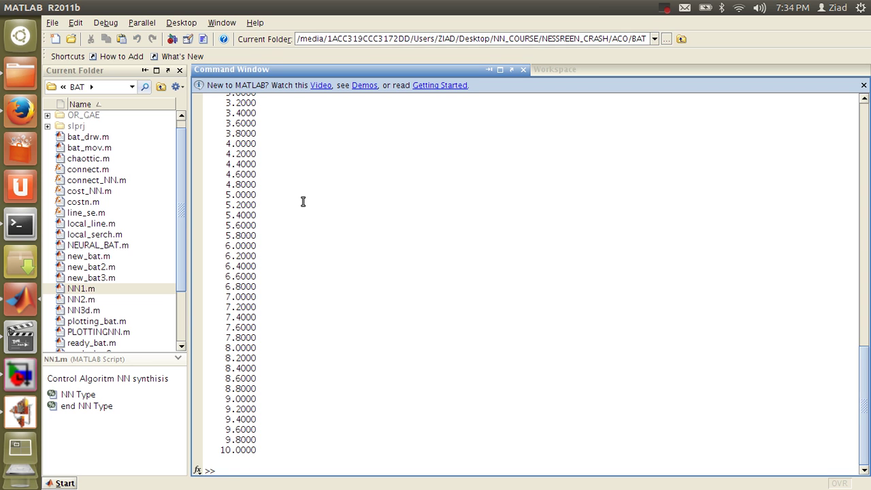
{"action": "left_click_drag", "start_coordinate": [225, 200], "coordinate": [265, 446]}
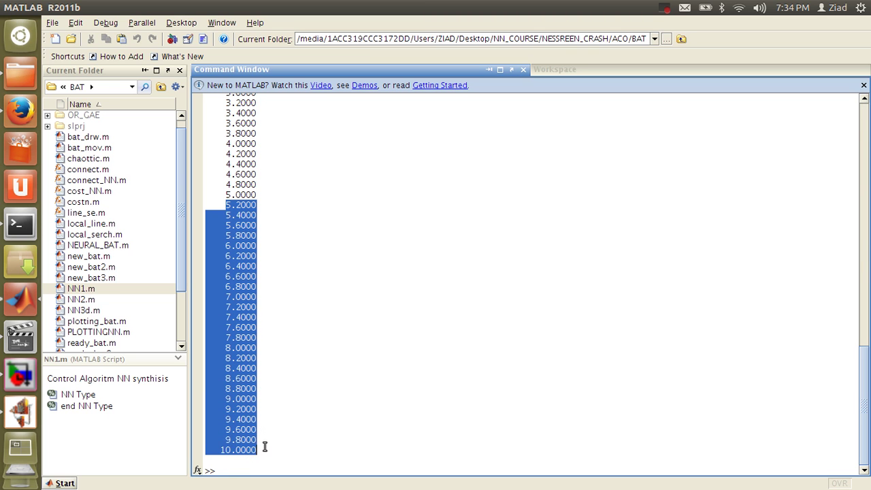
Display the time and output values side by side in the Command Window with [tout yout].
{"action": "left_click", "coordinate": [264, 461]}
{"action": "type", "text": "[]"}
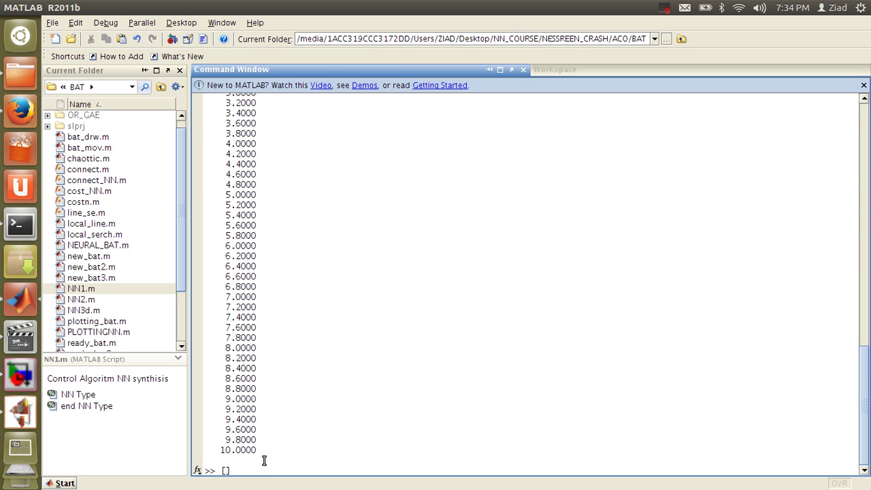
{"action": "type", "text": "tout yout"}
{"action": "key", "text": "Return"}
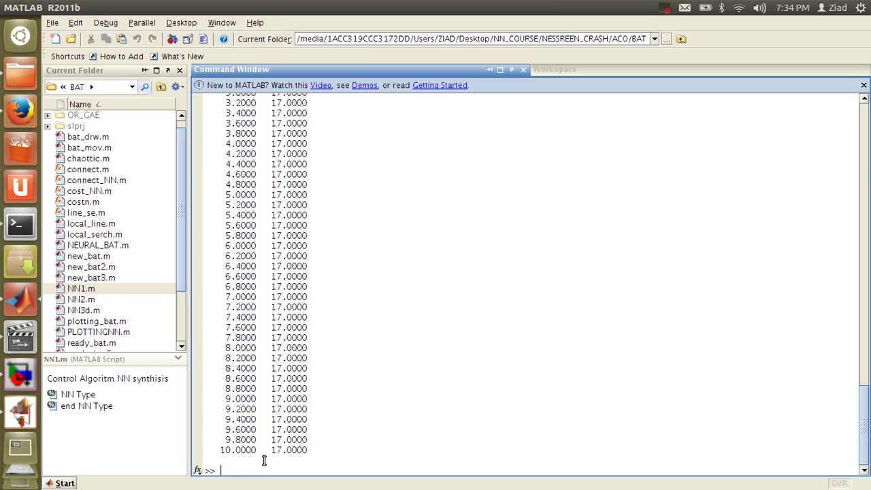
Clear the Command Window with clc, return to the Simulink model and move its window clear of the file list.
{"action": "type", "text": "clc"}
{"action": "key", "text": "Return"}
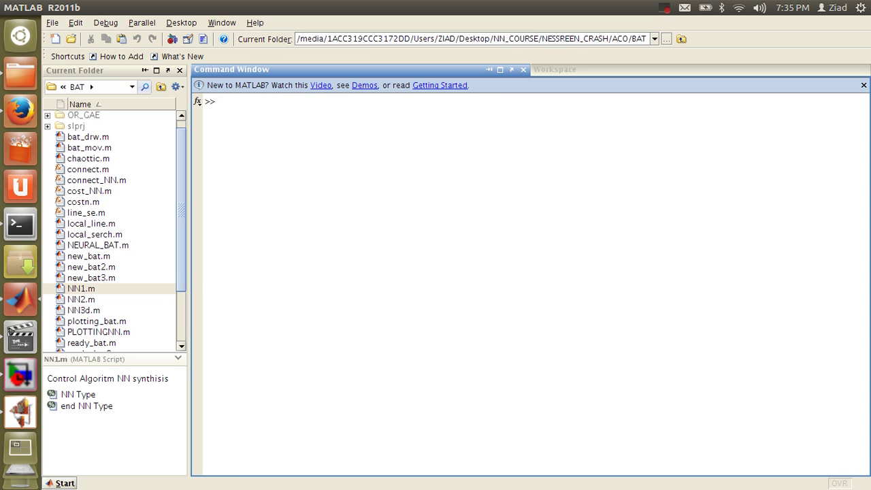
{"action": "key", "text": "alt+Tab"}
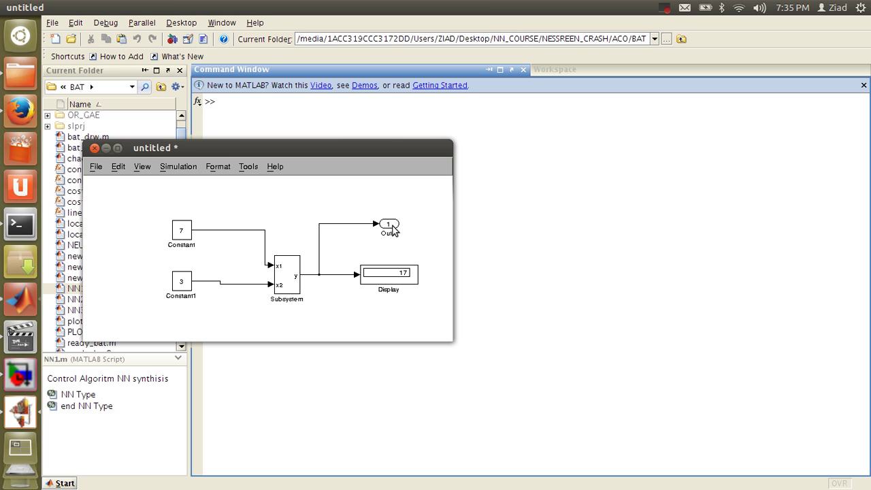
{"action": "left_click_drag", "start_coordinate": [283, 154], "coordinate": [310, 156]}
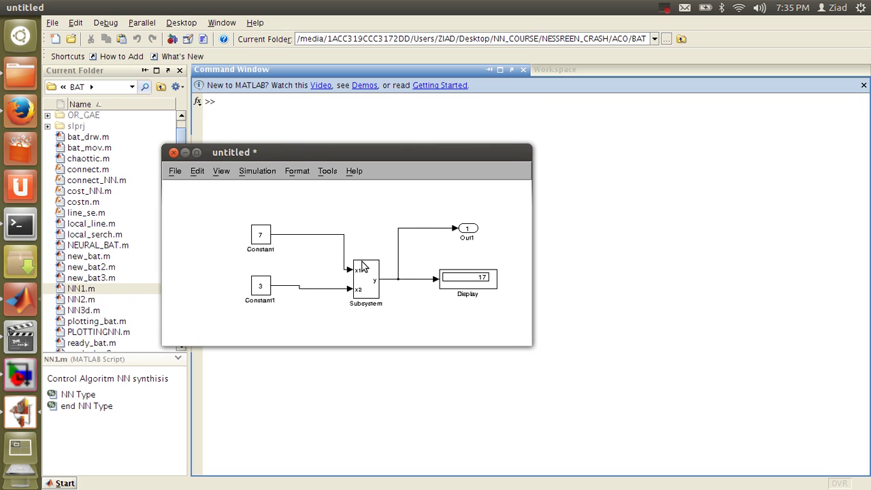
Open the subsystem to examine its Gain and Add blocks, then close its window.
{"action": "left_click", "coordinate": [368, 283]}
{"action": "double_click", "coordinate": [367, 283]}
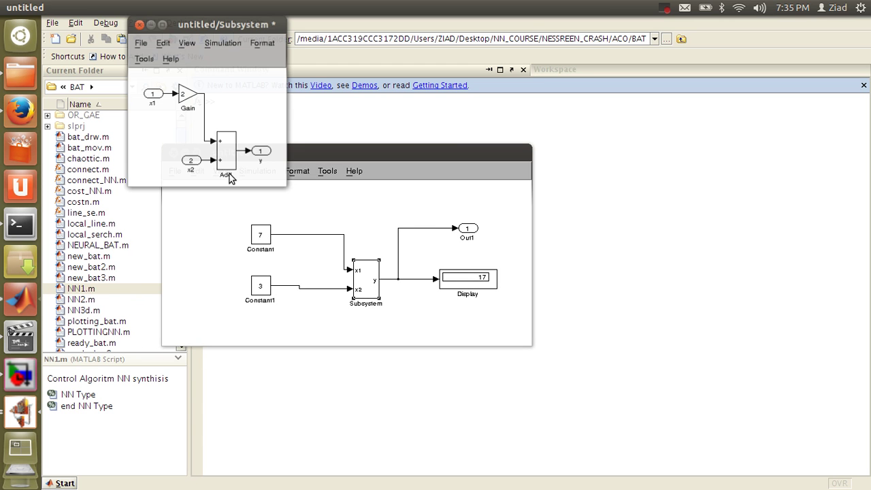
{"action": "left_click", "coordinate": [138, 24]}
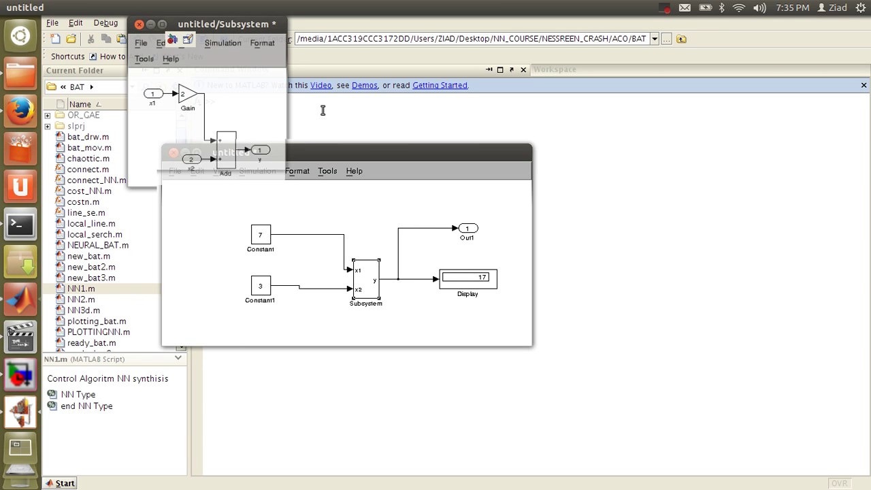
{"action": "left_click", "coordinate": [667, 8]}
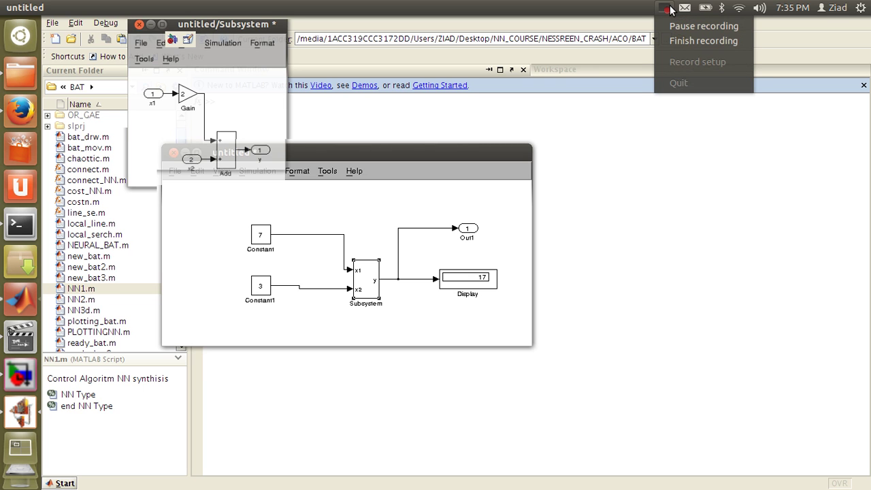